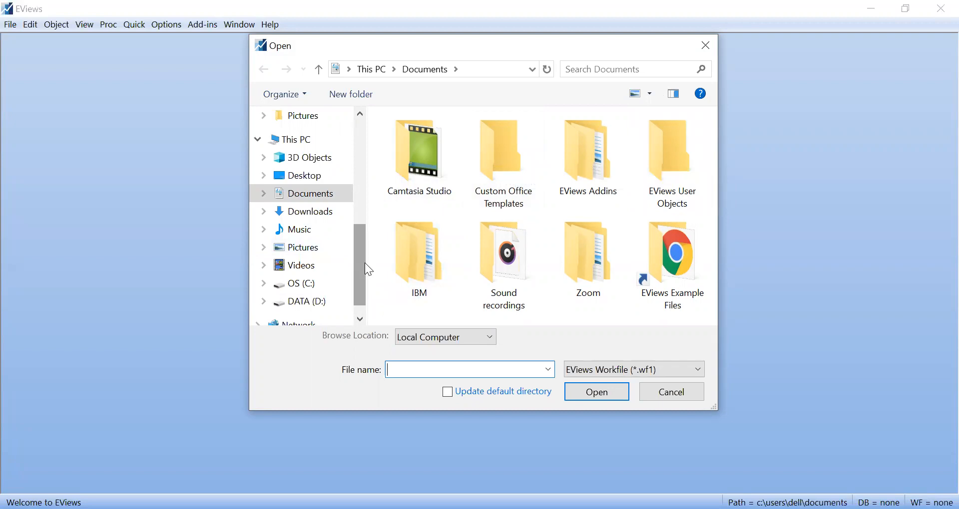
Step: Browse from the Desktop through the UPNVJ, Bahan Ajar and Statistik Bisnis folders to the Lab Statistik folder
scroll(349, 257, "up", 1)
scroll(319, 200, "down", 1)
left_click(310, 158)
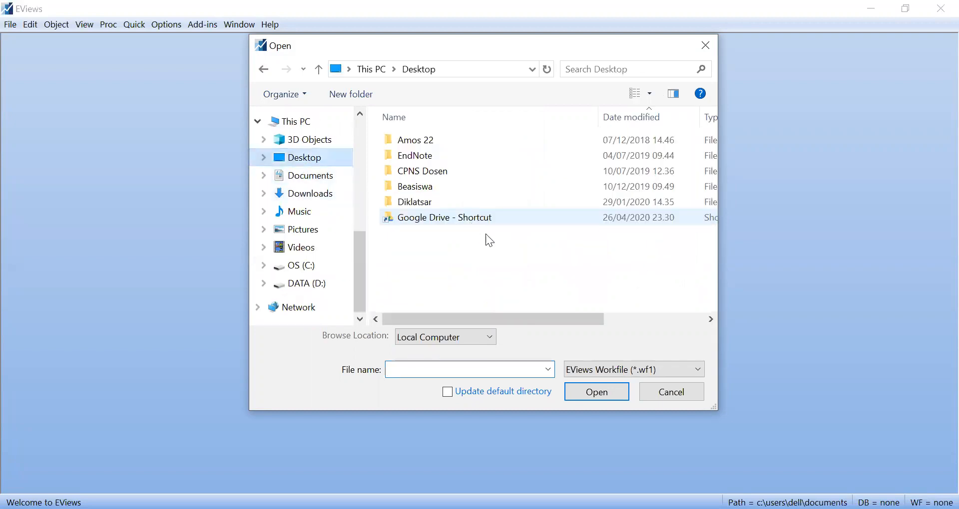
scroll(449, 215, "down", 5)
double_click(400, 280)
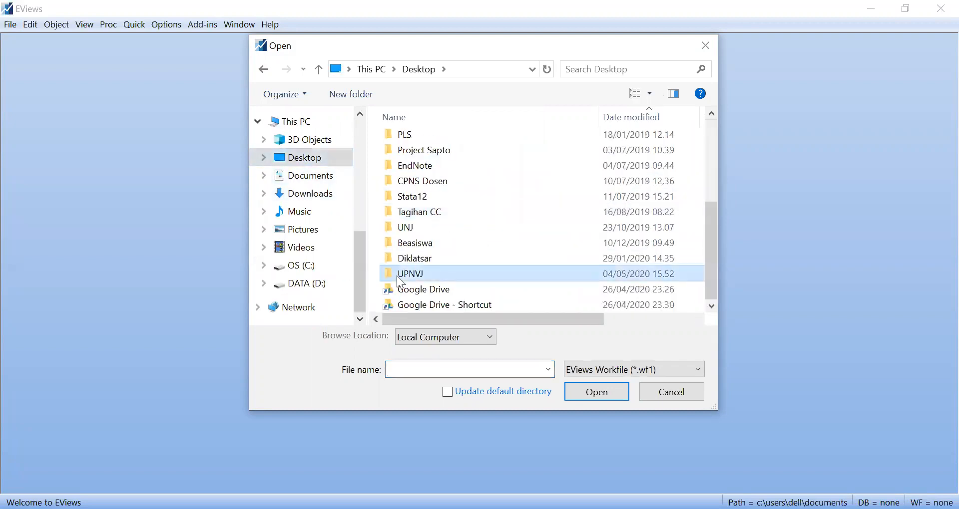
scroll(404, 267, "down", 6)
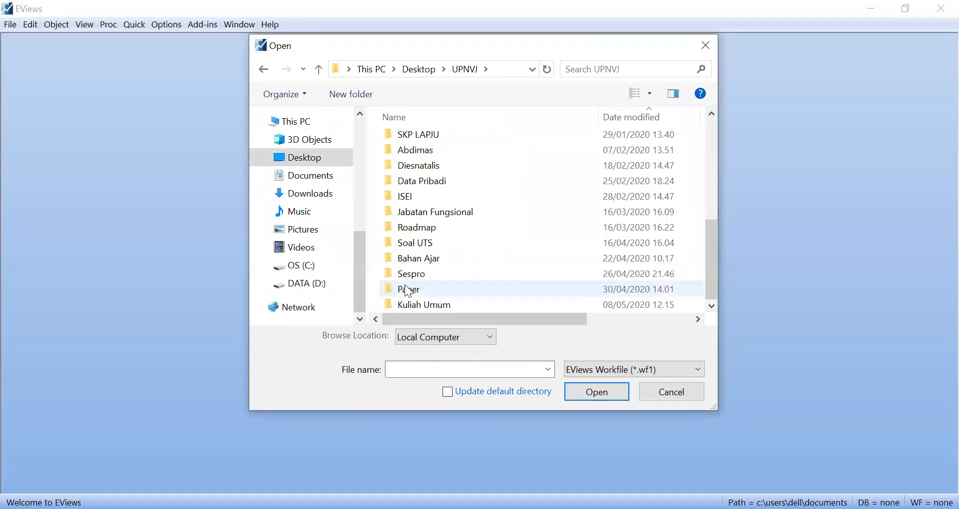
double_click(418, 258)
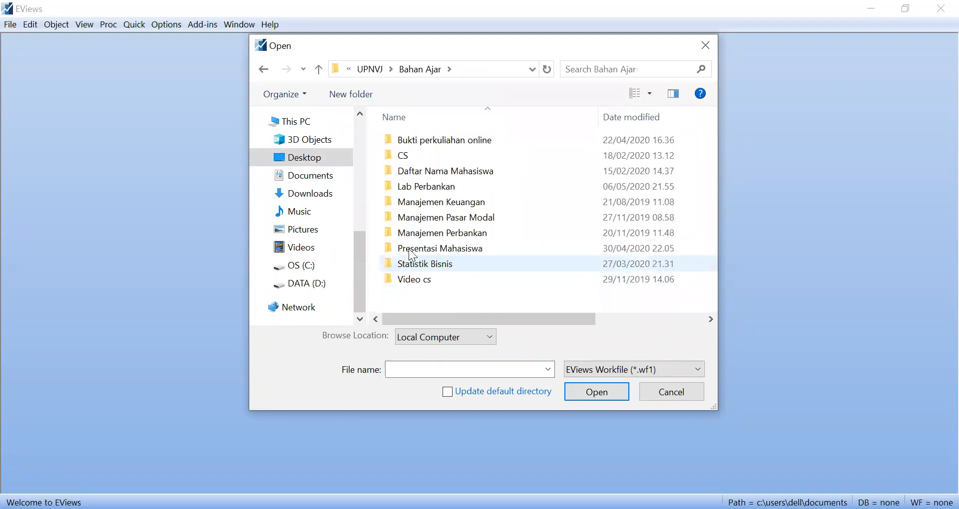
double_click(420, 268)
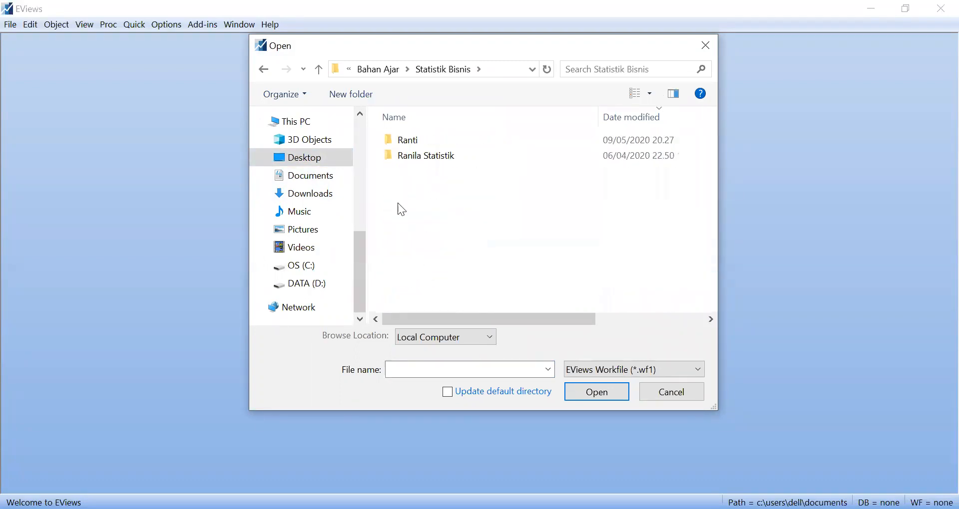
double_click(394, 156)
double_click(394, 158)
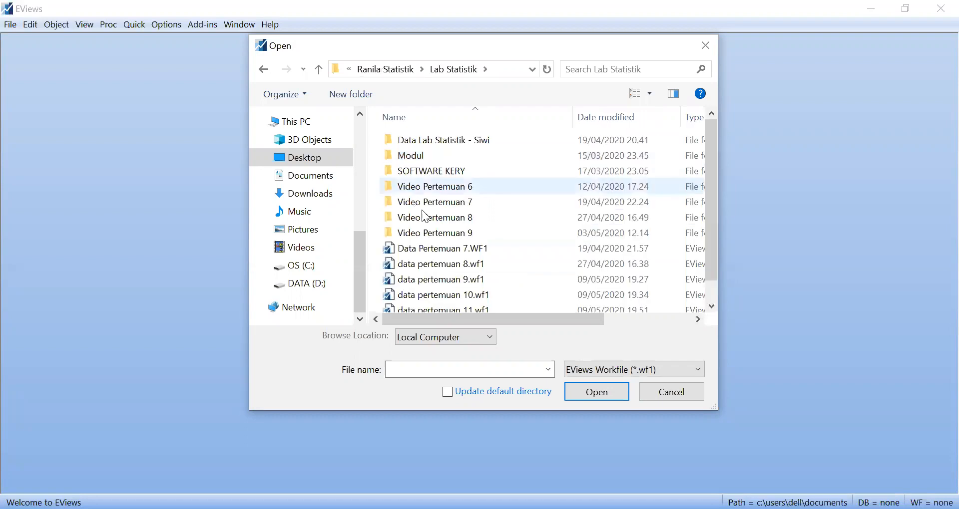
Step: Open the workfile data pertemuan 11.wf1, decline the license update, and maximize the workfile window
scroll(424, 216, "down", 1)
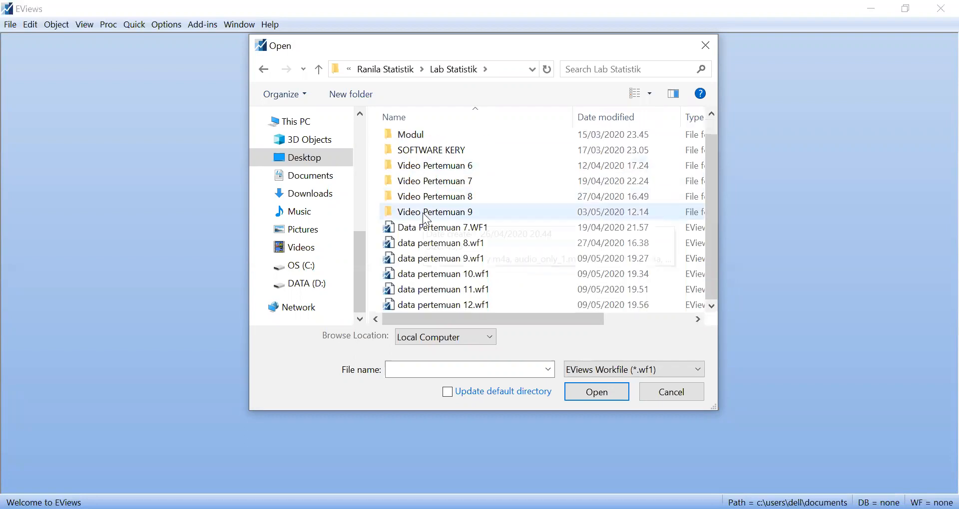
left_click(445, 290)
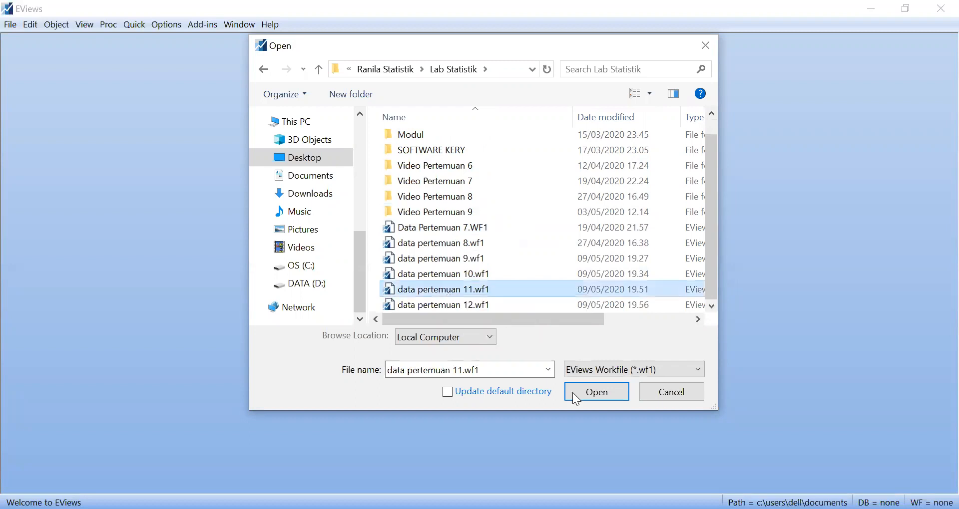
left_click(599, 395)
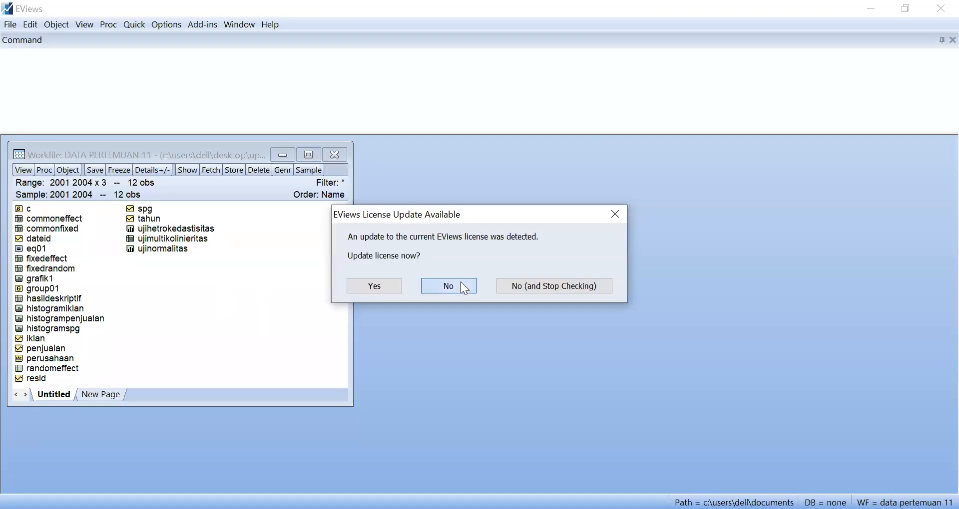
left_click(462, 285)
left_click(310, 154)
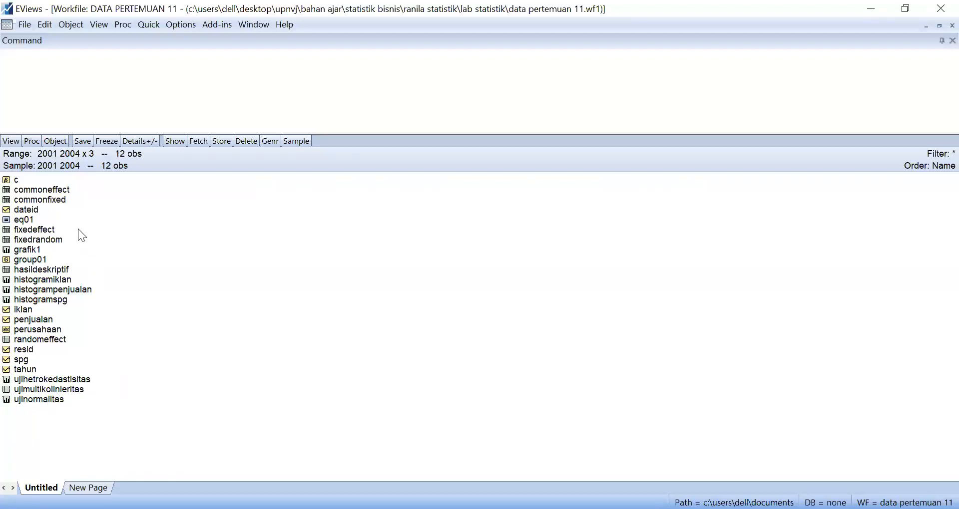
Step: View the Histogram - Normality Test of eq01's residuals and the saved ujinormalitas graph, closing each one
double_click(16, 221)
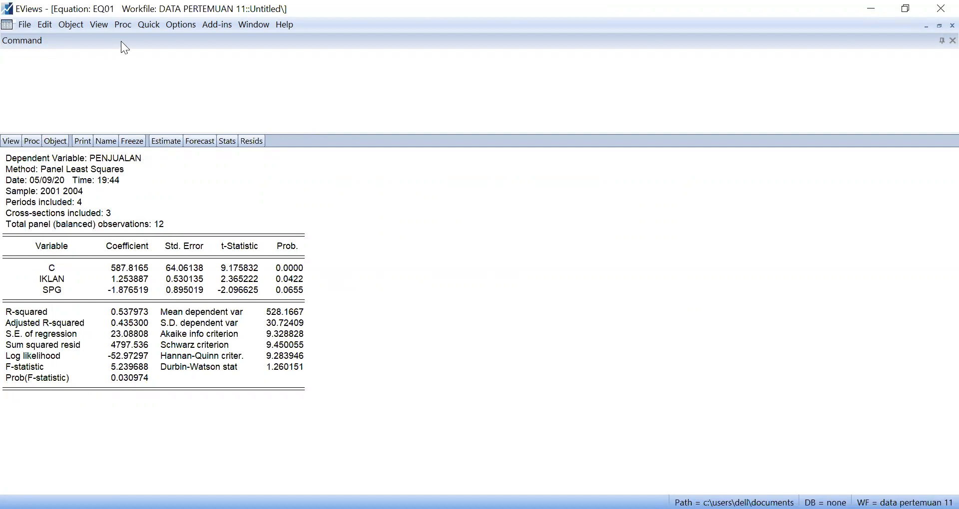
left_click(100, 26)
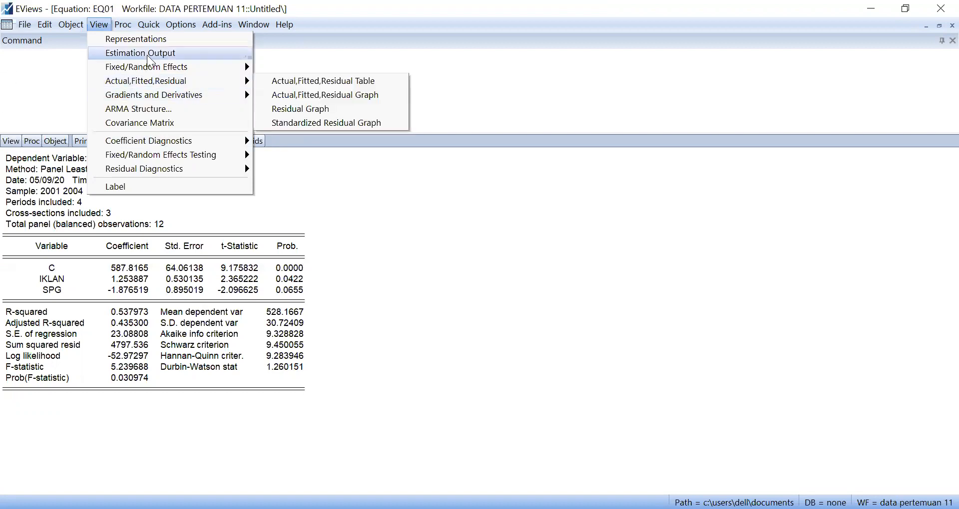
mouse_move(250, 174)
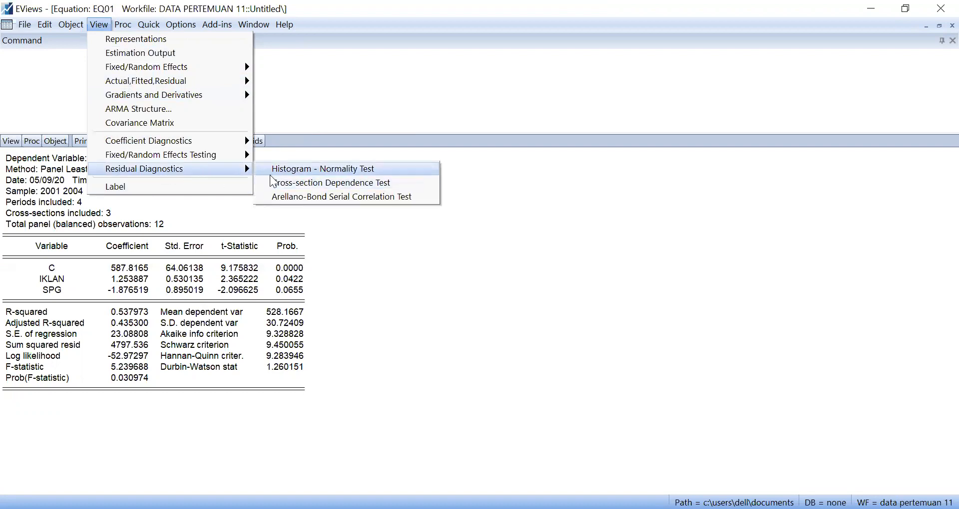
left_click(271, 175)
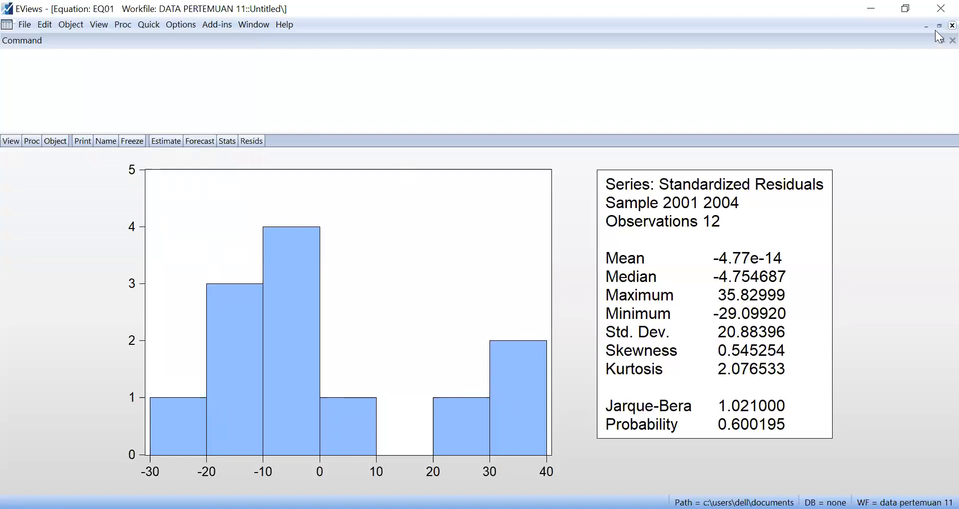
left_click(952, 25)
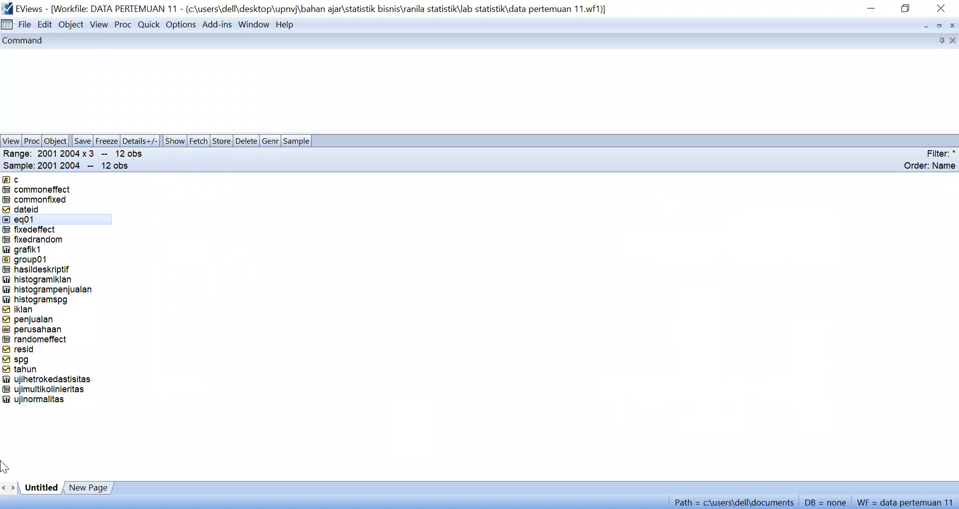
double_click(36, 400)
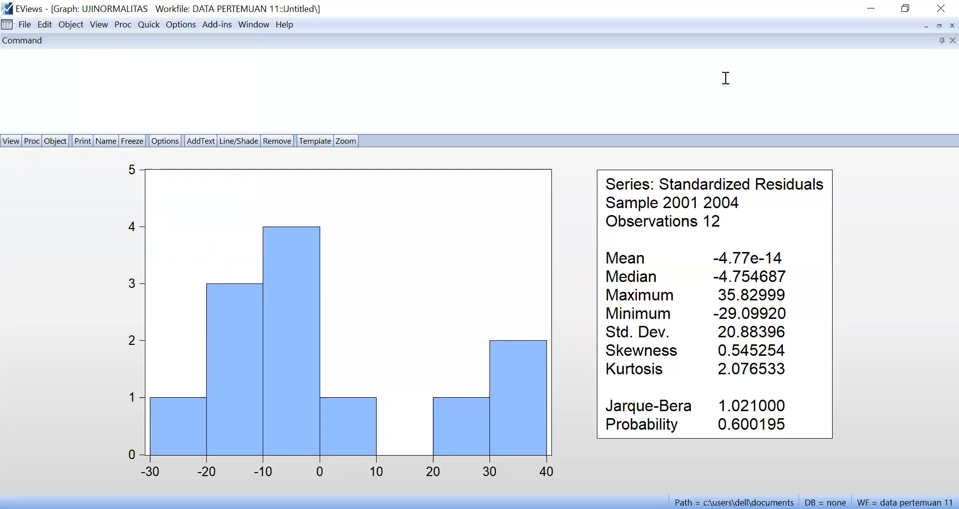
left_click(952, 25)
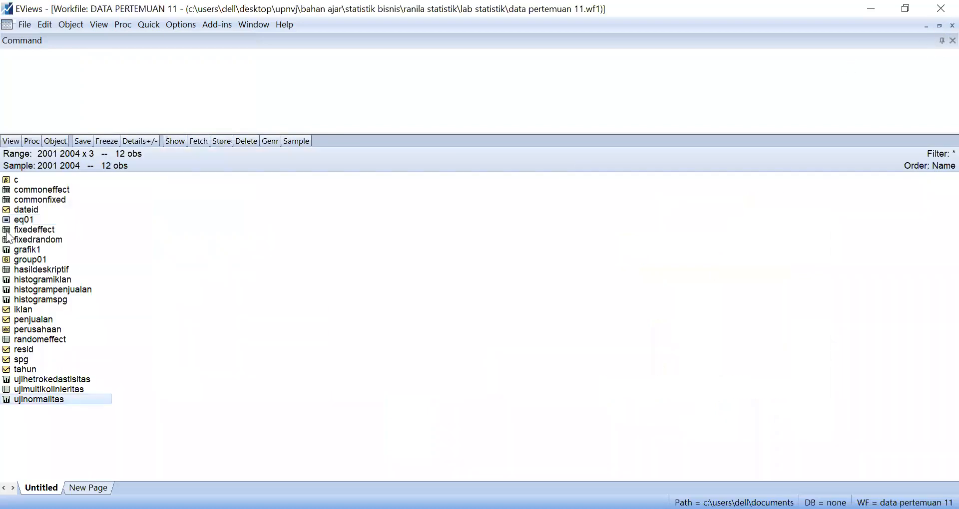
Step: Re-estimate equation eq01 with the cross-section effects specification set to Fixed
double_click(24, 220)
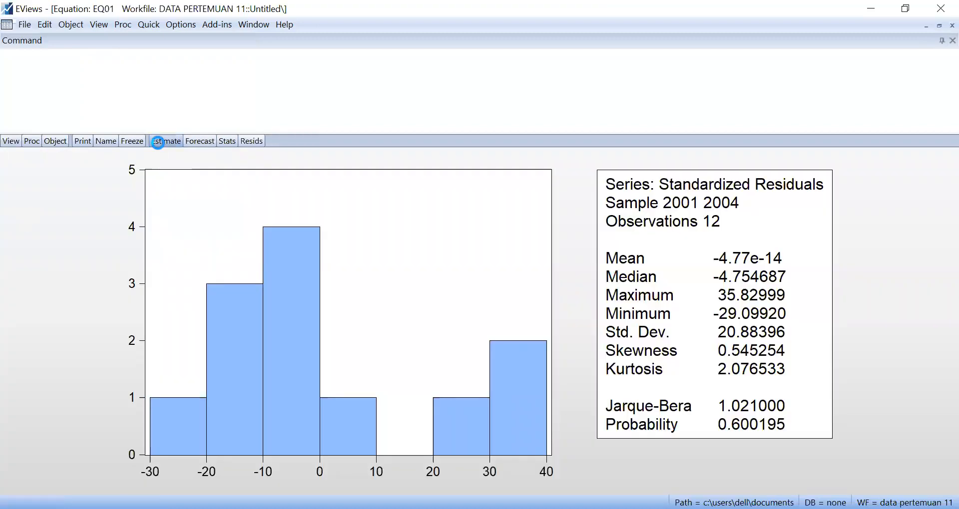
left_click(157, 141)
left_click(383, 196)
left_click(396, 233)
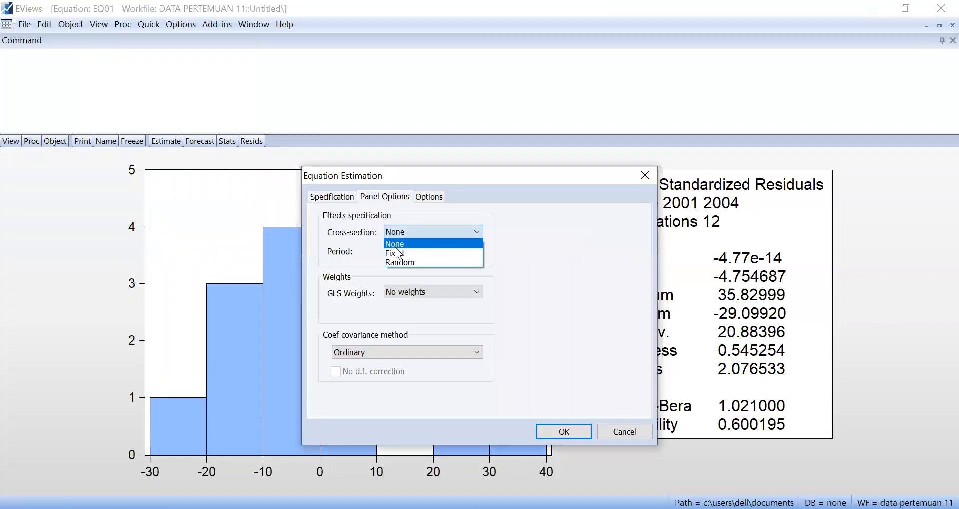
left_click(398, 254)
left_click(550, 437)
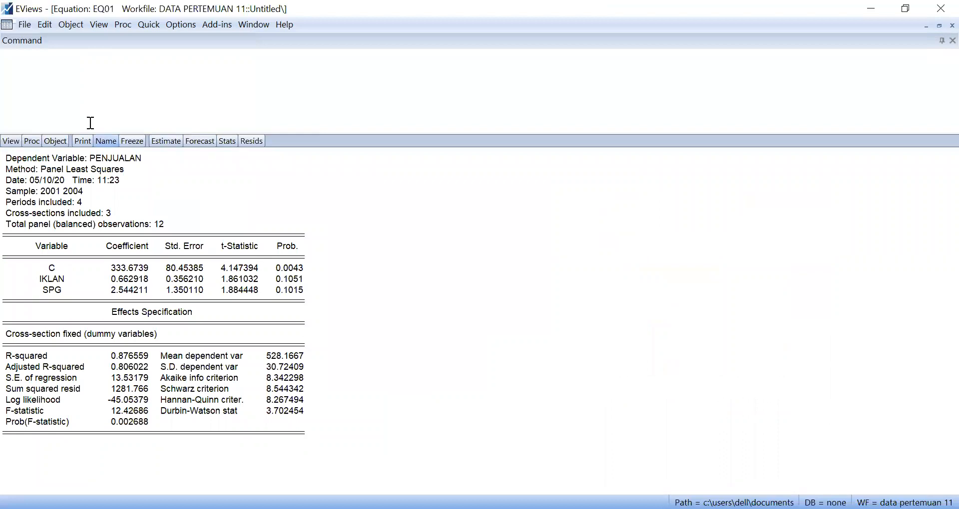
Step: Run the Histogram - Normality Test on the fixed-effects residuals of eq01, and close the command window and the equation
left_click(99, 26)
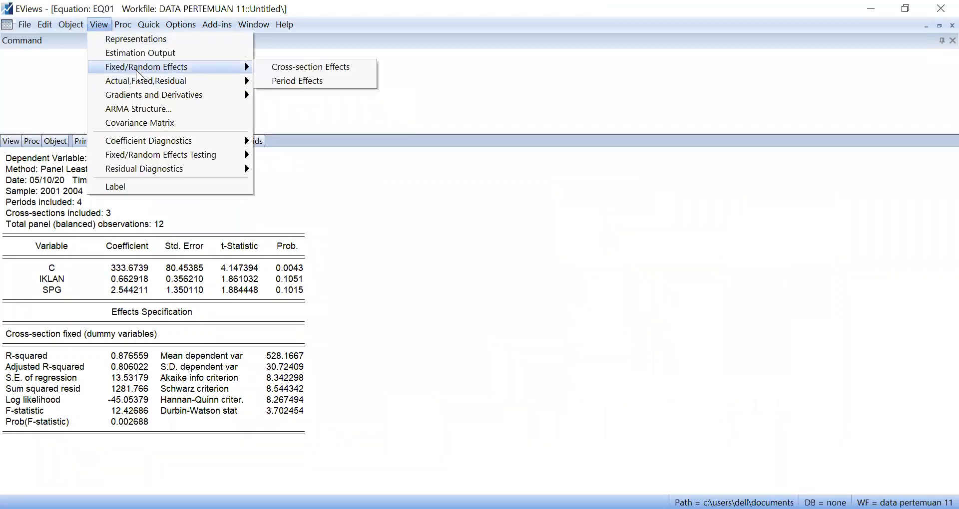
mouse_move(186, 155)
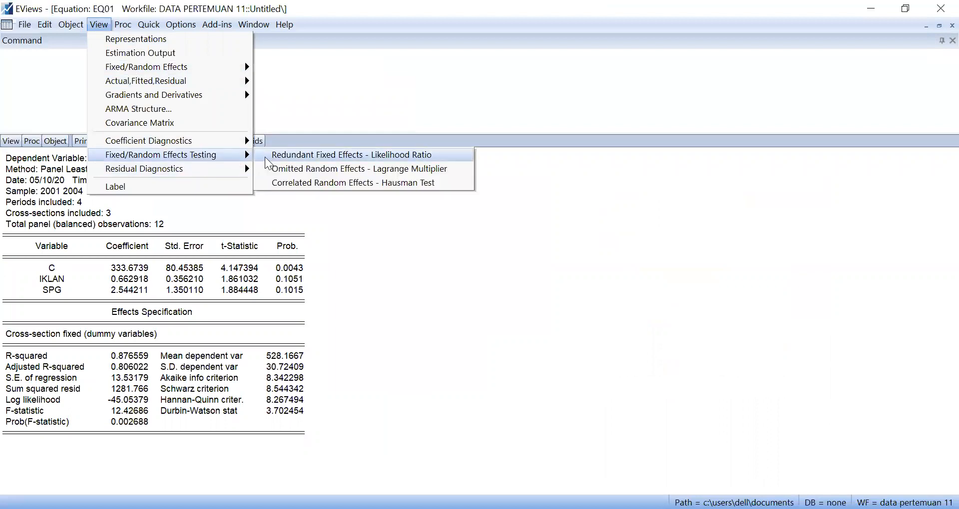
left_click(266, 171)
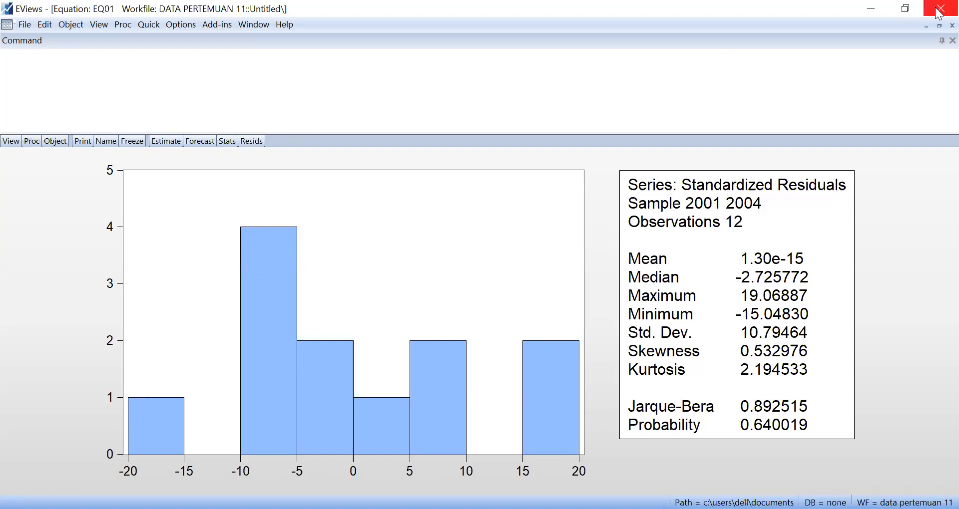
left_click(937, 41)
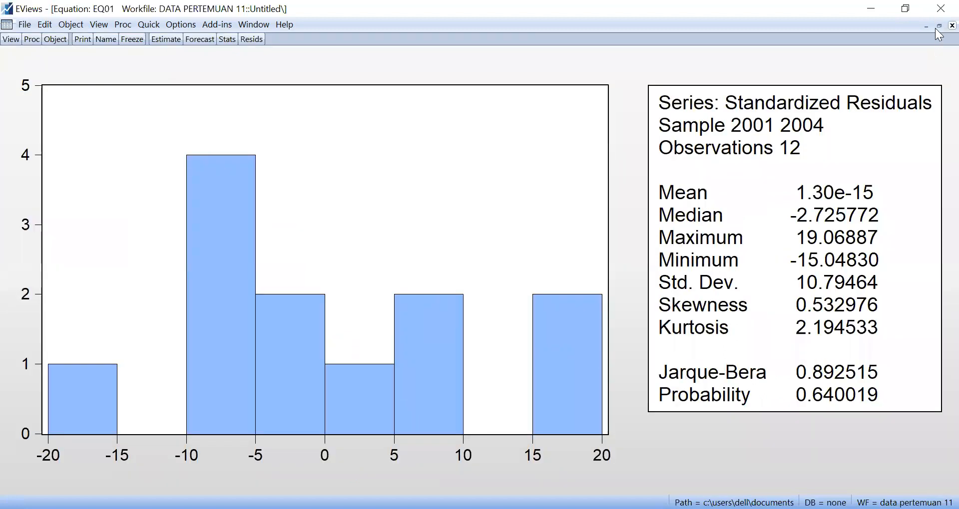
left_click(934, 29)
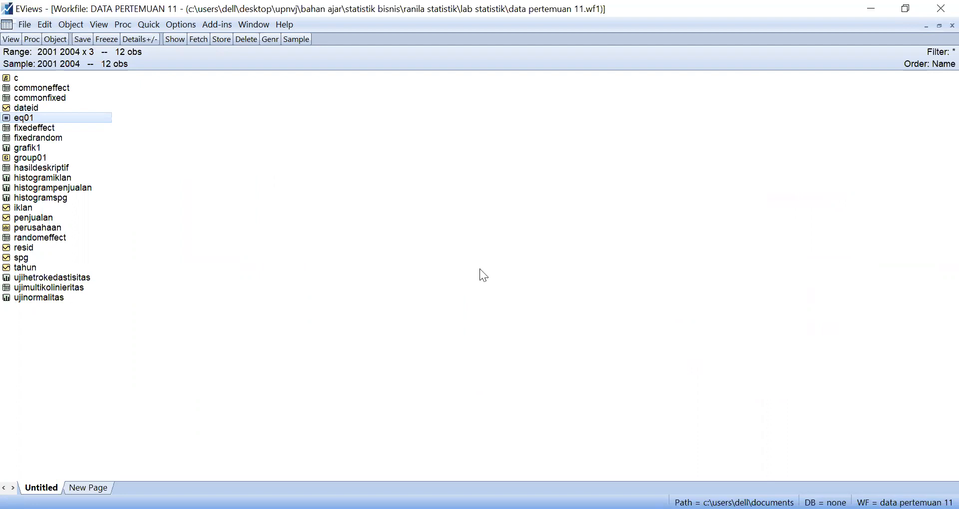
Step: Reopen eq01 and estimate penjualan c iklan spg again by least squares with Fixed cross-section effects
double_click(86, 118)
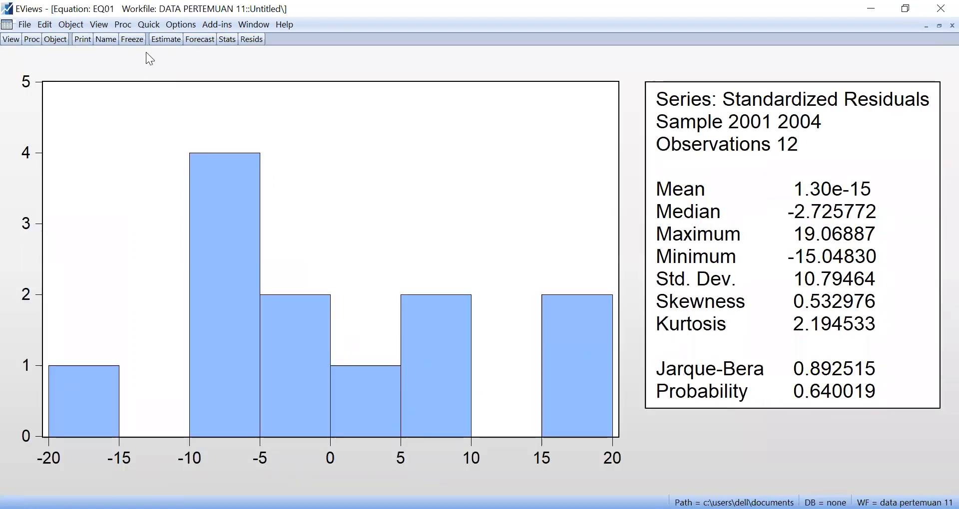
left_click(164, 40)
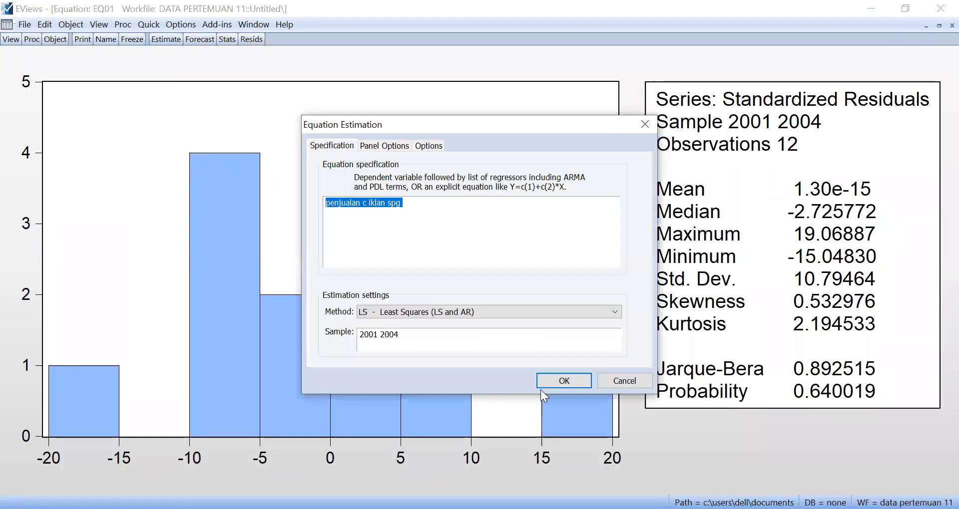
left_click(548, 385)
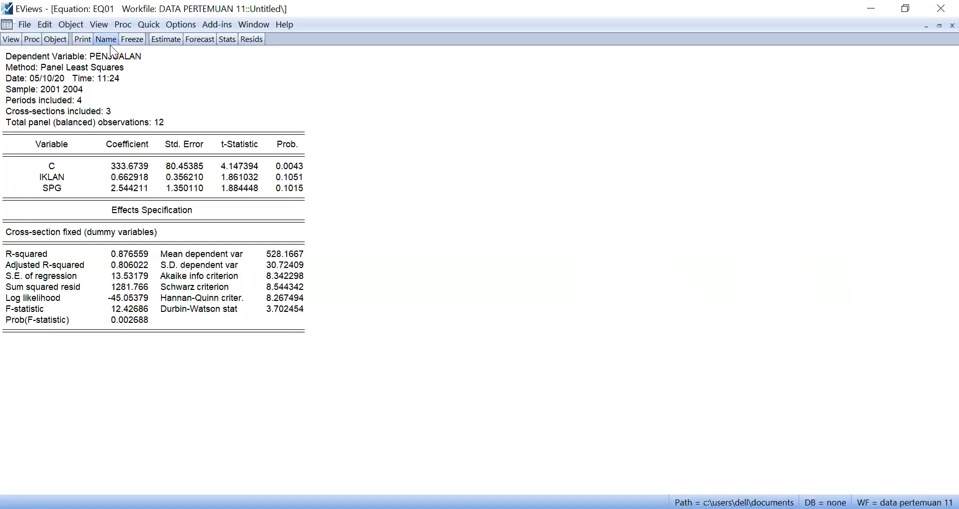
left_click(367, 144)
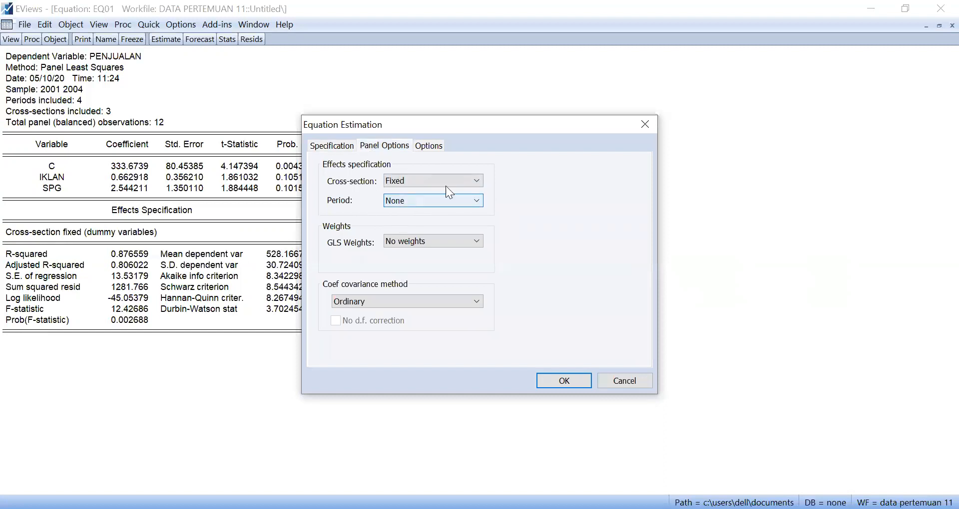
left_click(567, 378)
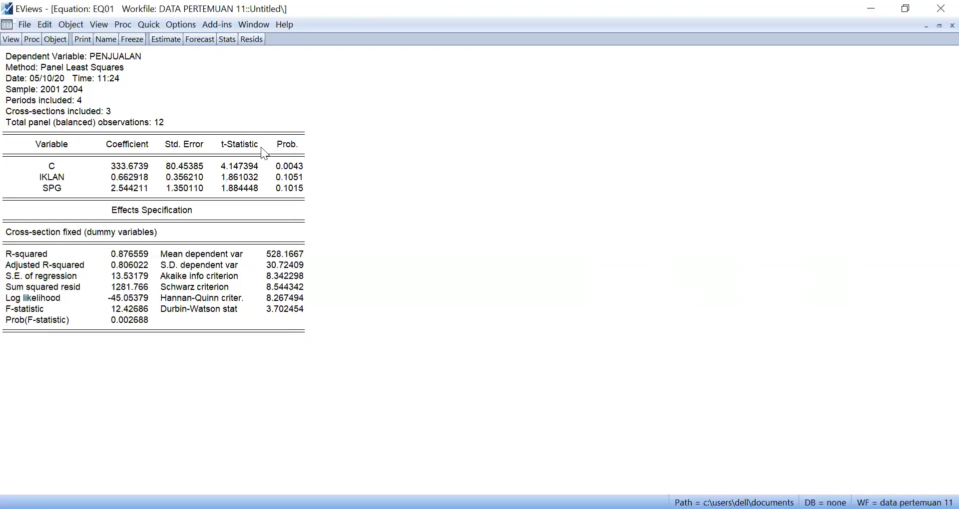
Step: Produce the residual histogram and normality test for the re-estimated eq01
left_click(99, 26)
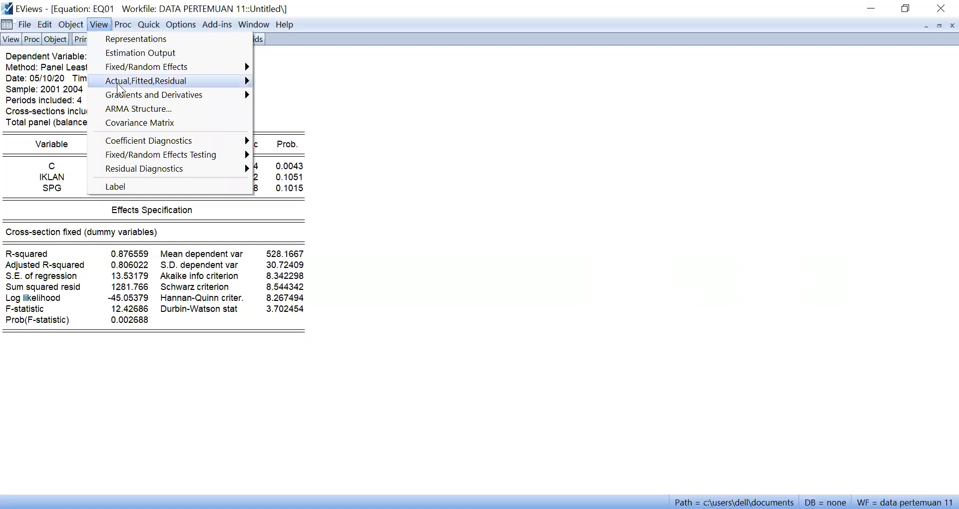
mouse_move(167, 171)
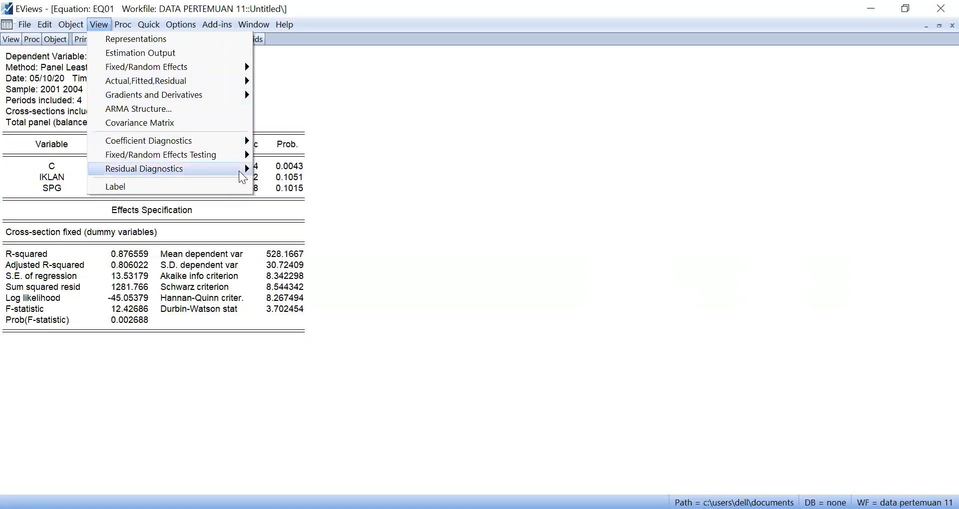
left_click(276, 170)
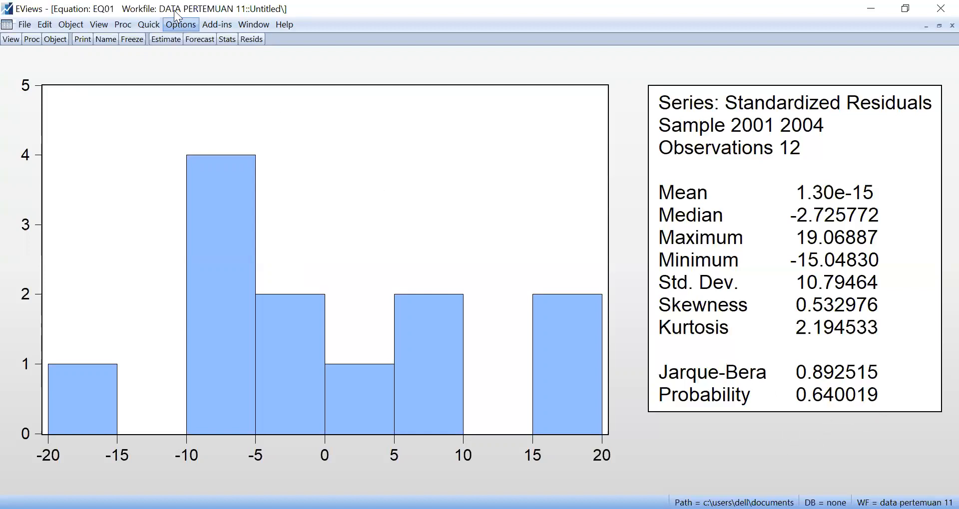
Step: Freeze the eq01 residual normality histogram as a graph named ujinormalitas1, and close the graph and the equation
left_click(132, 40)
left_click(97, 40)
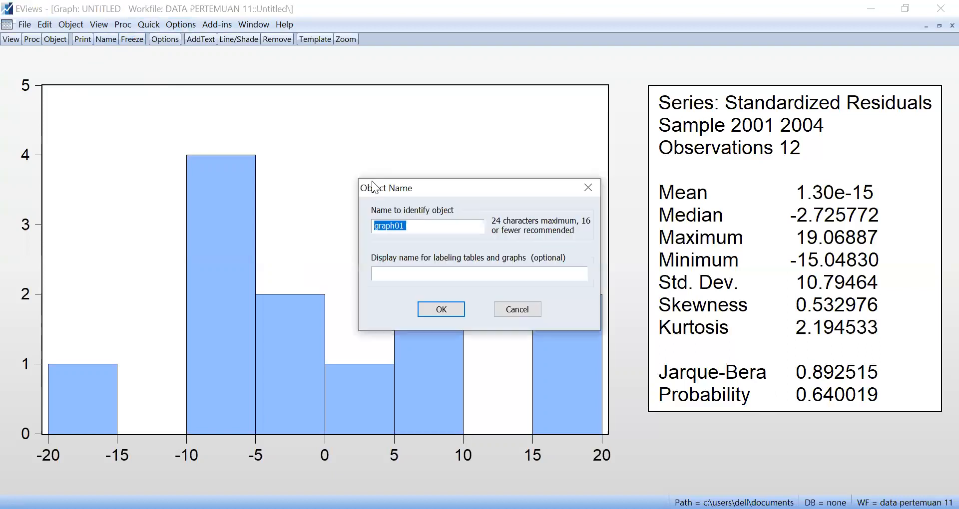
type("Uji Normalitas")
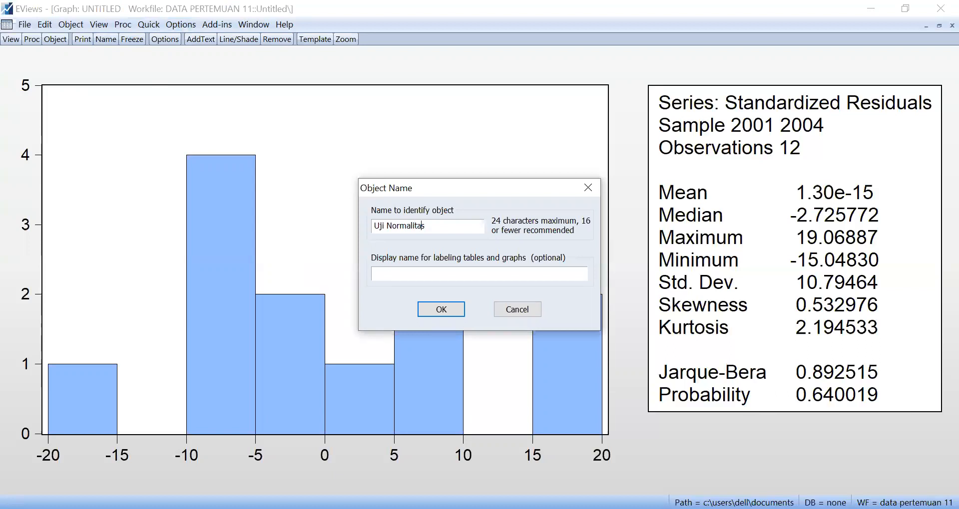
key("BackSpace")
type("1")
key("BackSpace")
left_click(423, 227)
left_click(440, 311)
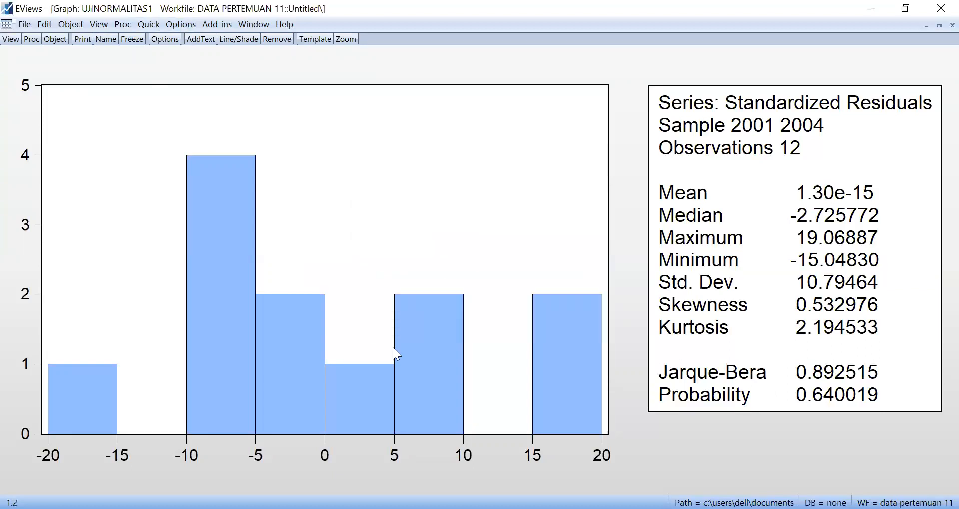
left_click(952, 25)
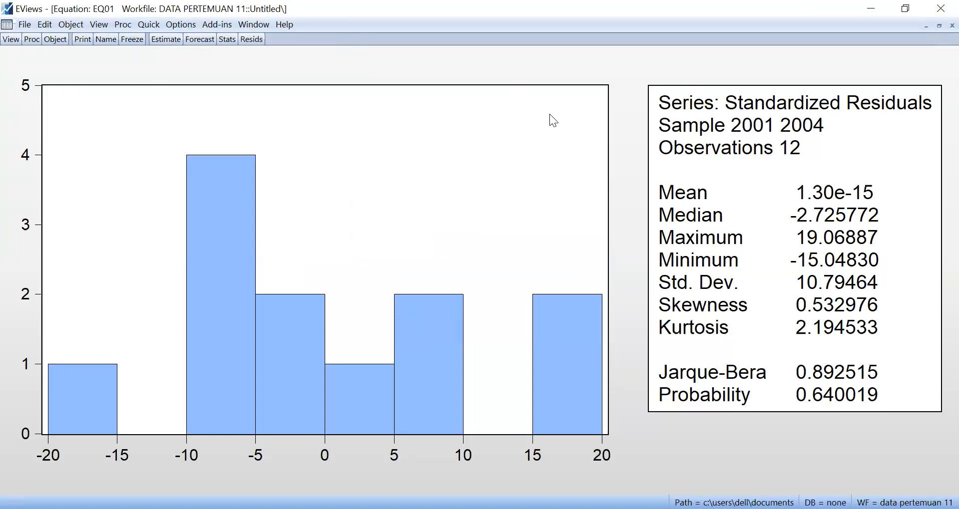
left_click(952, 25)
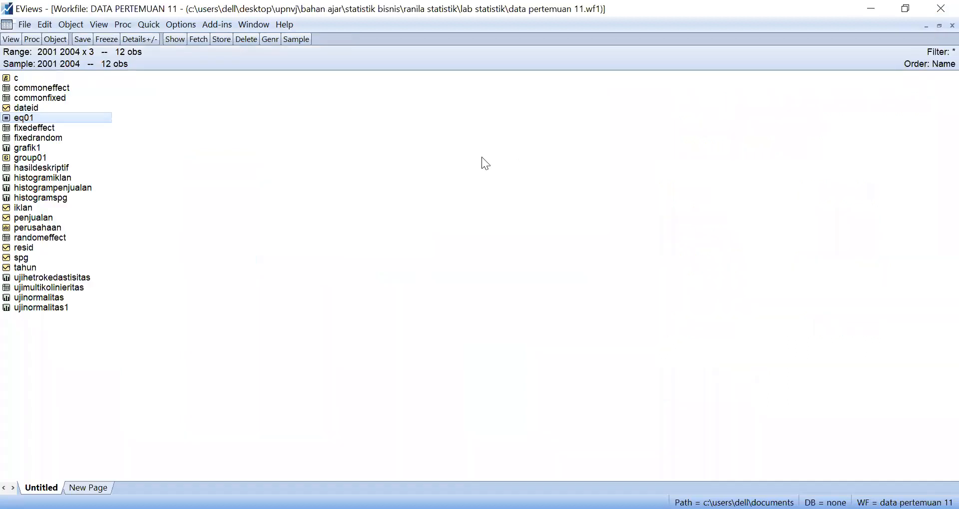
left_click(28, 298)
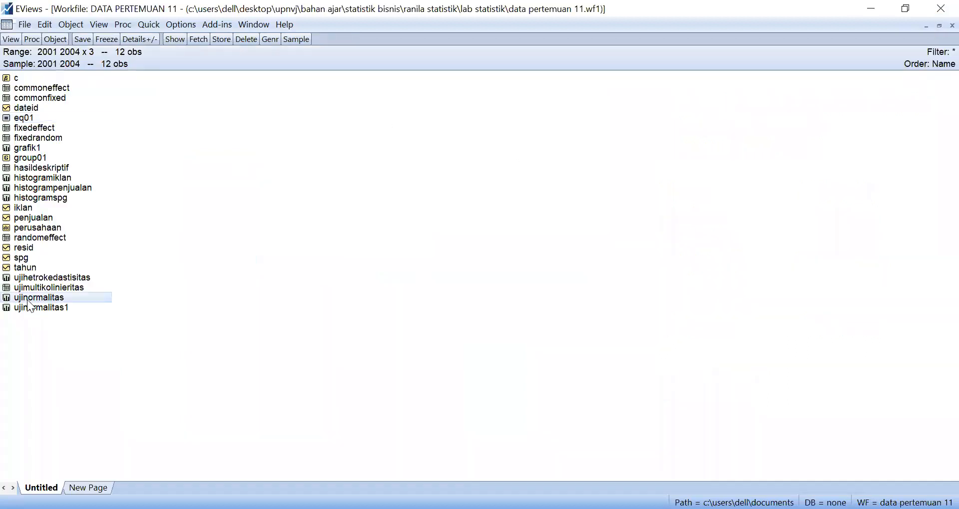
left_click(153, 166)
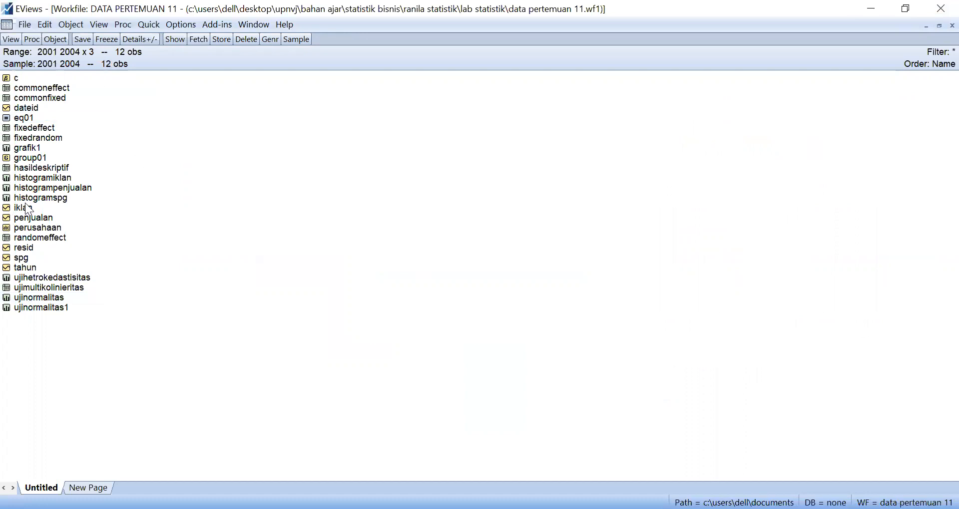
left_click(15, 298)
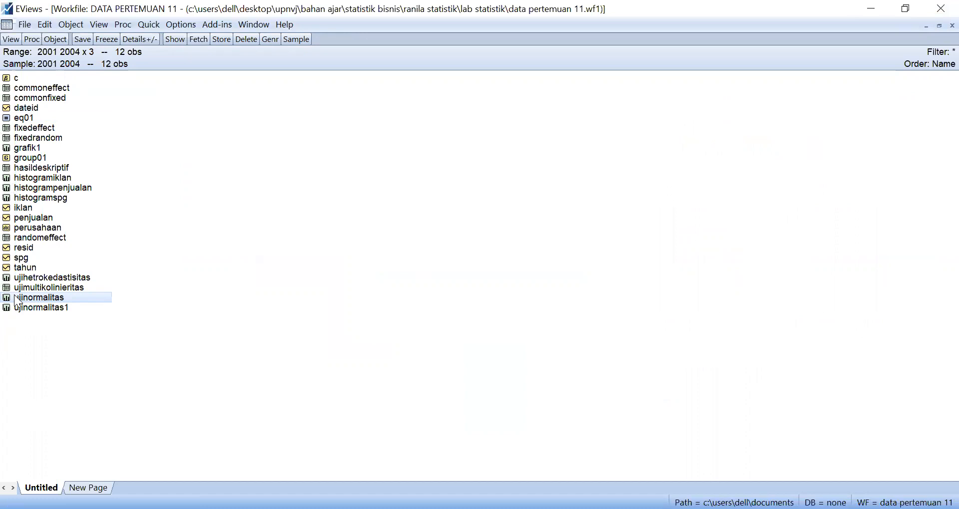
right_click(15, 297)
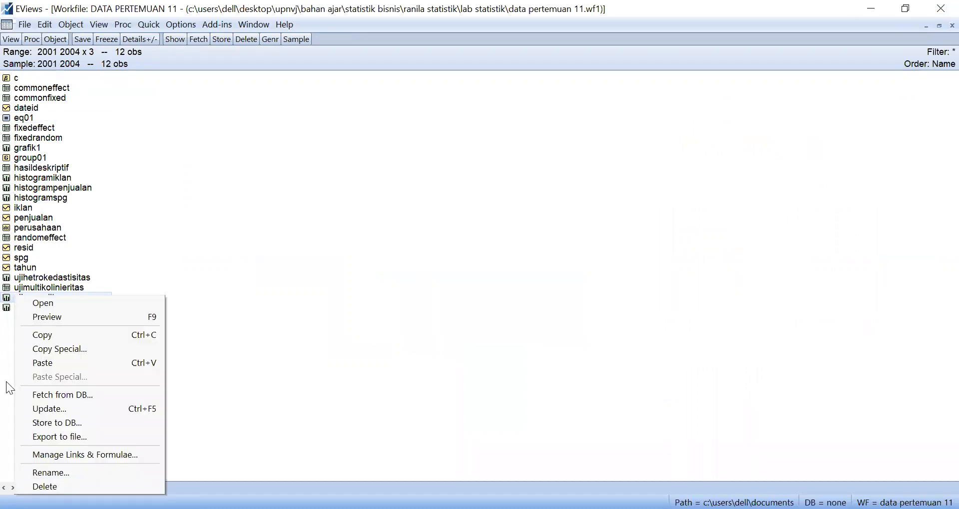
left_click(45, 485)
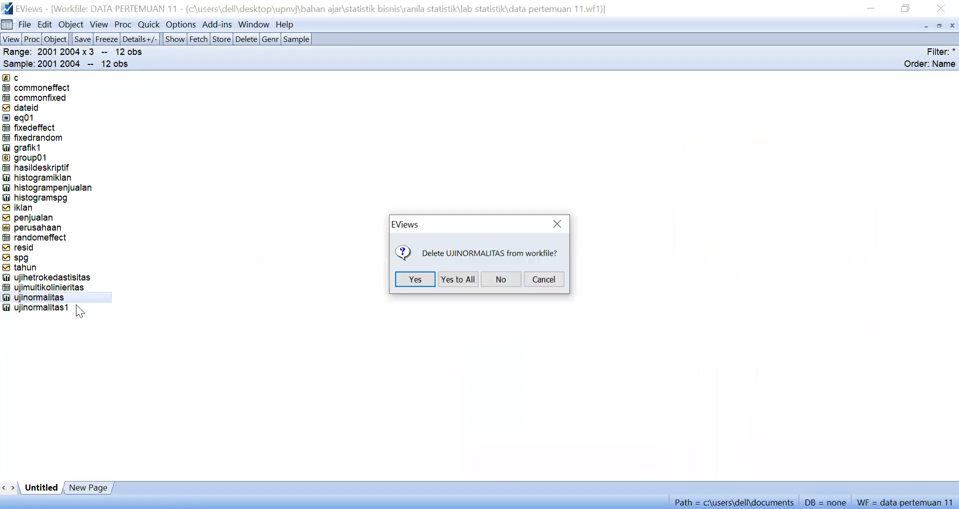
left_click(549, 222)
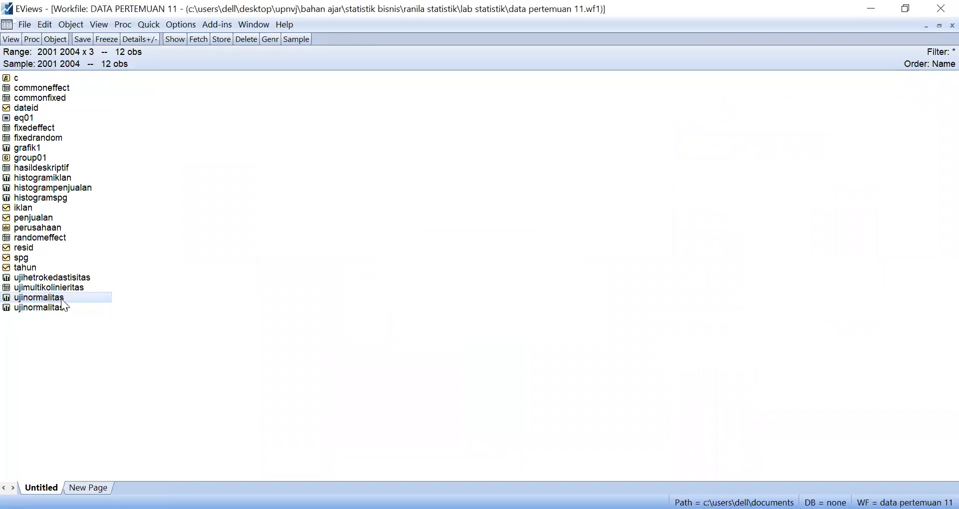
right_click(61, 299)
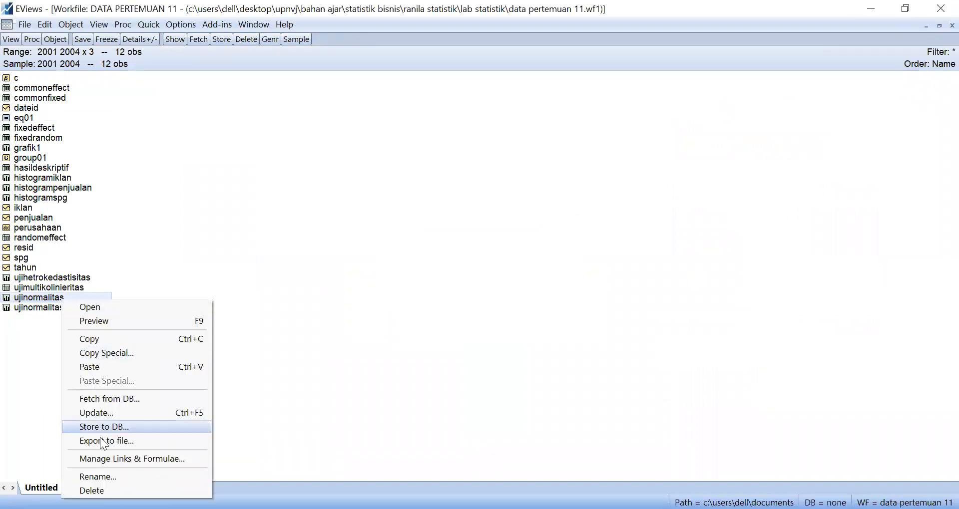
left_click(13, 369)
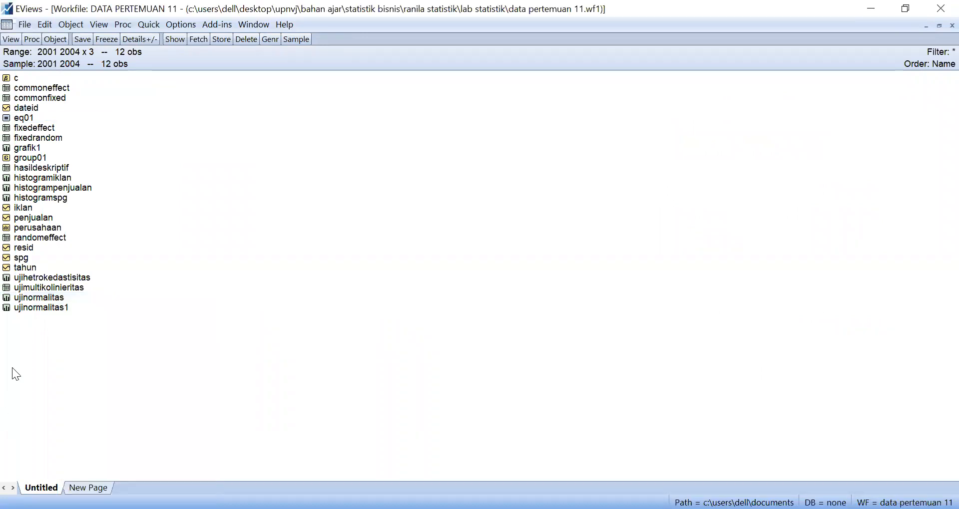
Step: Delete the old ujinormalitas graph from the workfile
left_click(52, 297)
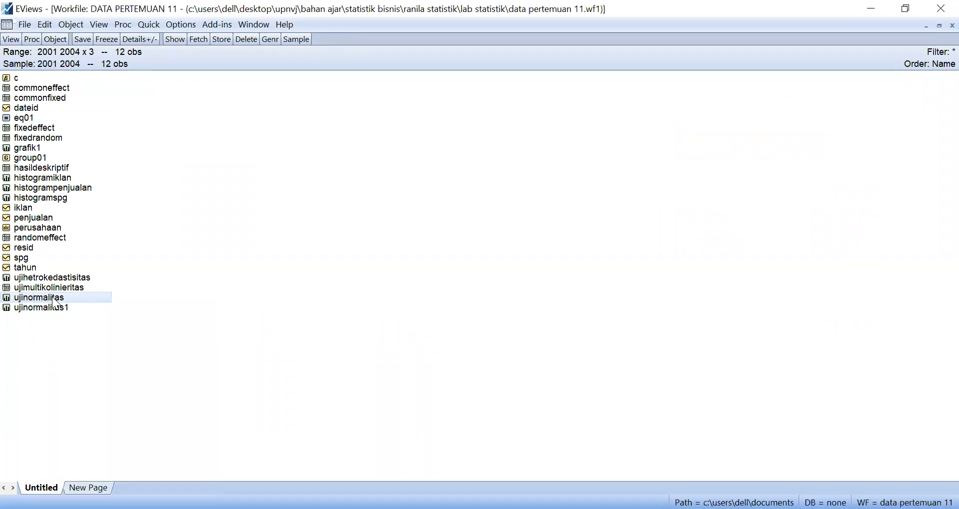
right_click(53, 297)
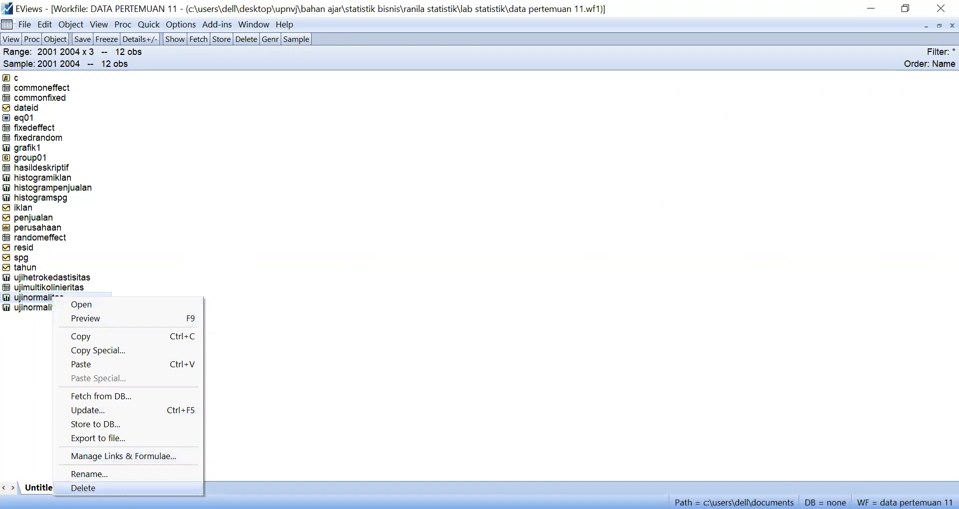
key("Return")
left_click(464, 278)
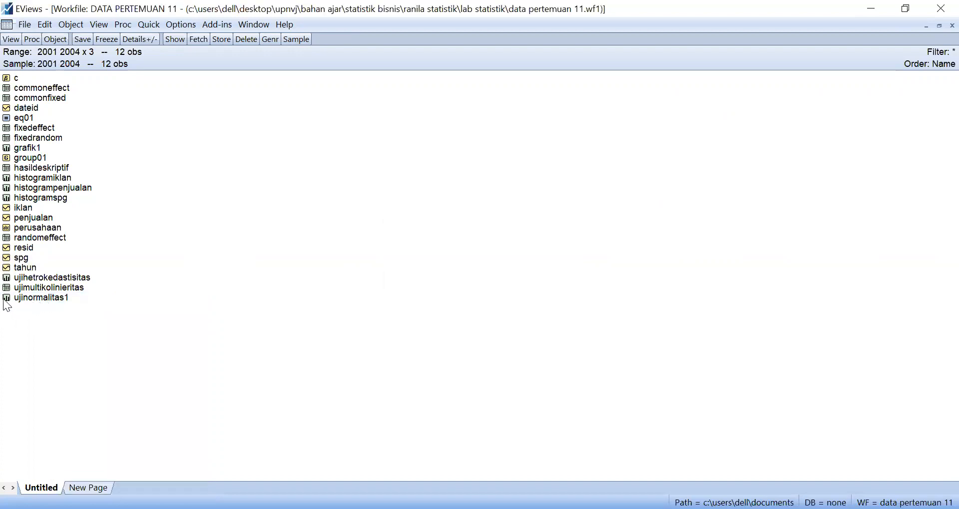
Step: Rename the ujinormalitas1 graph to ujinormalitas
right_click(22, 297)
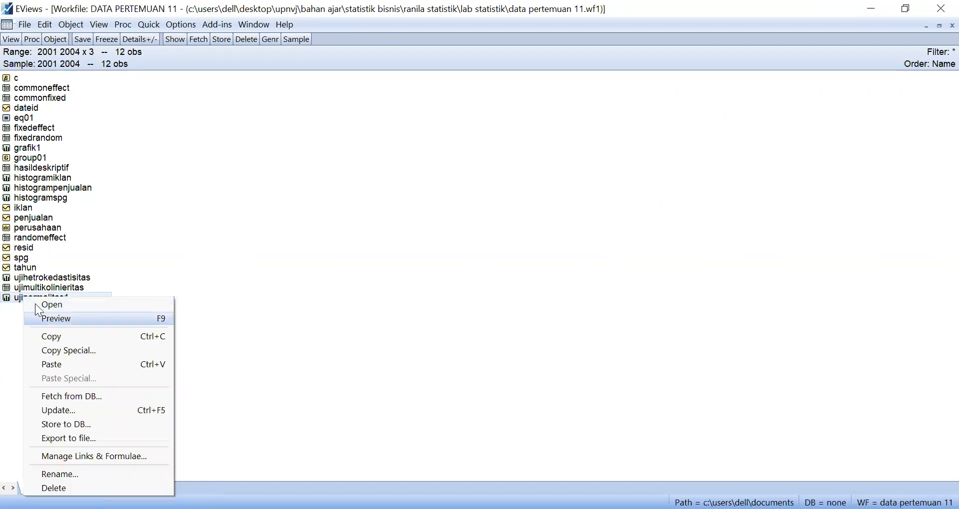
left_click(165, 228)
right_click(34, 302)
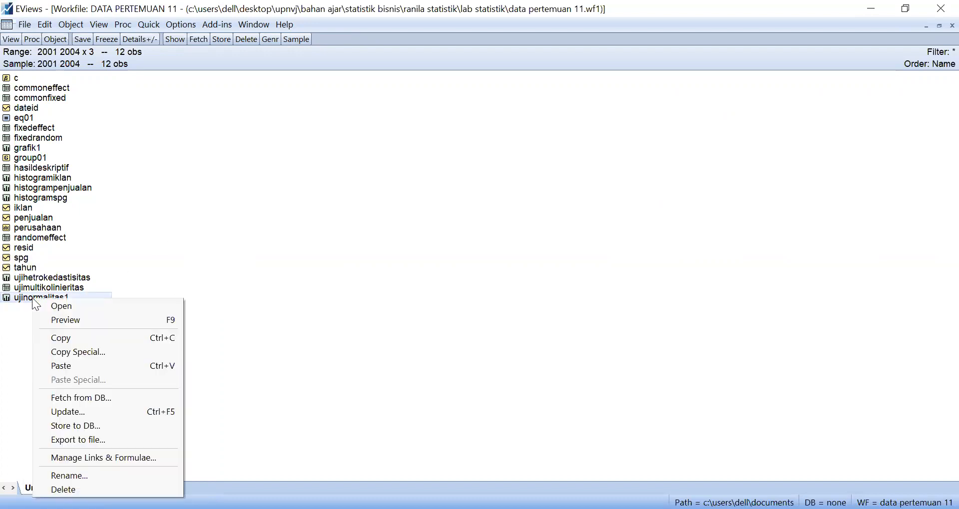
left_click(72, 476)
left_click(429, 229)
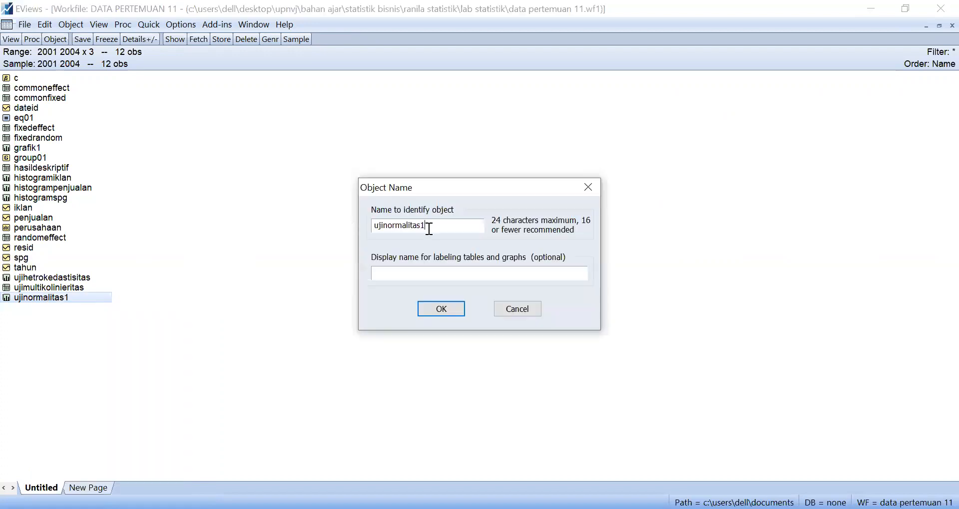
key("BackSpace")
left_click(442, 315)
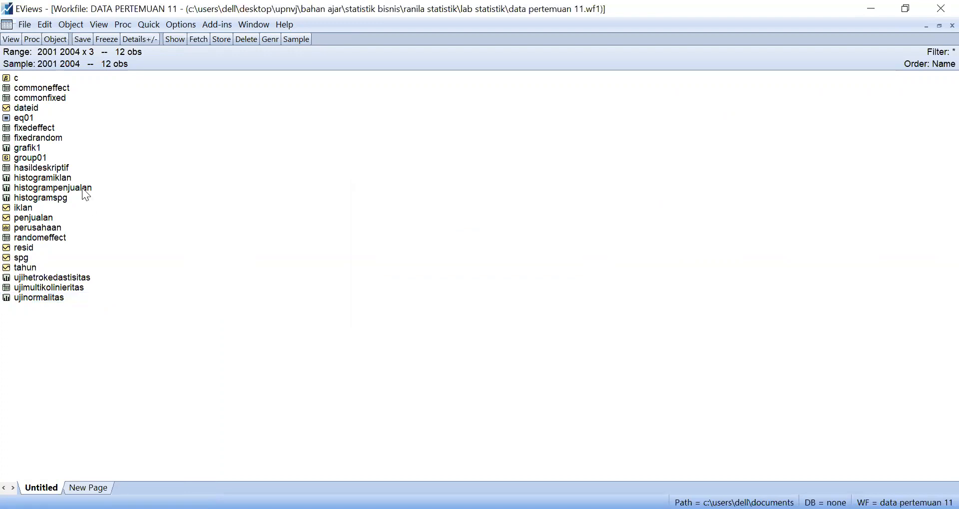
Step: Reopen eq01 and re-estimate penjualan c iklan spg by least squares, keeping the cross-section effects Fixed
double_click(24, 117)
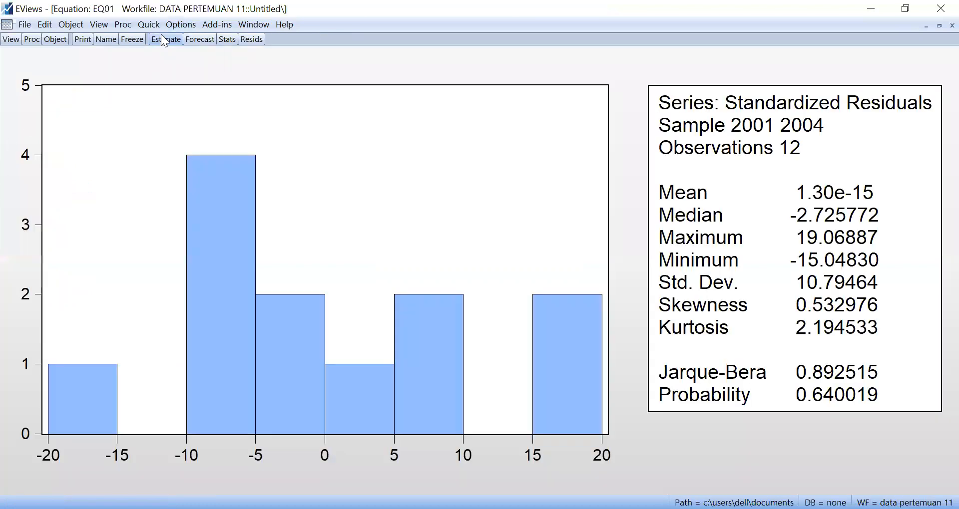
left_click(157, 41)
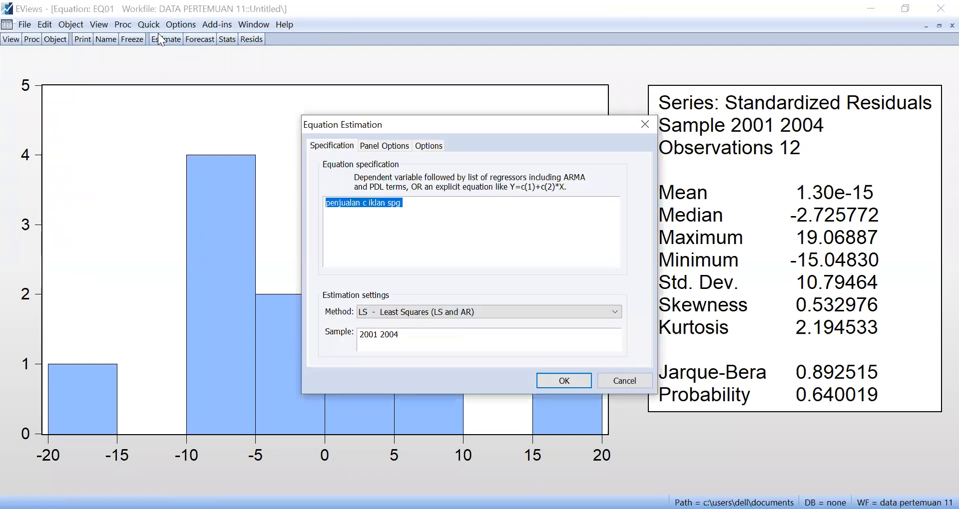
left_click(554, 381)
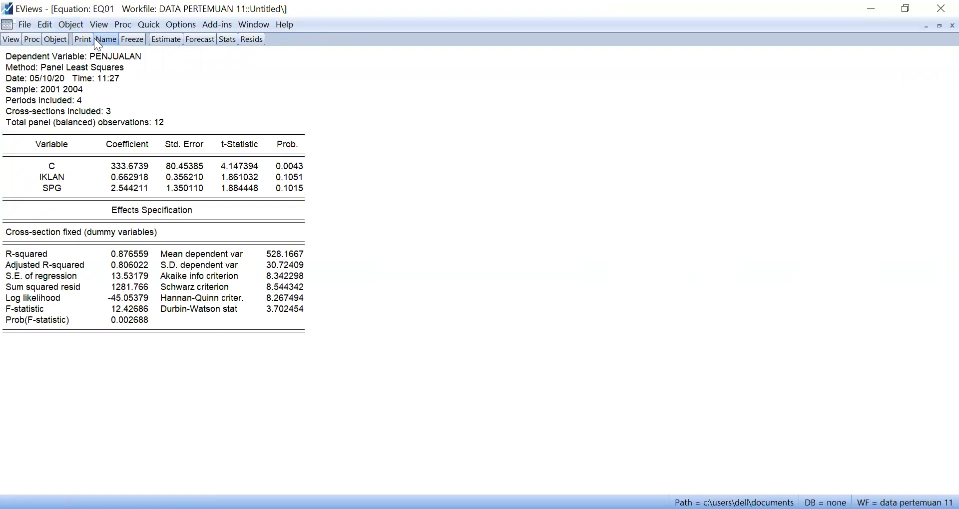
left_click(167, 43)
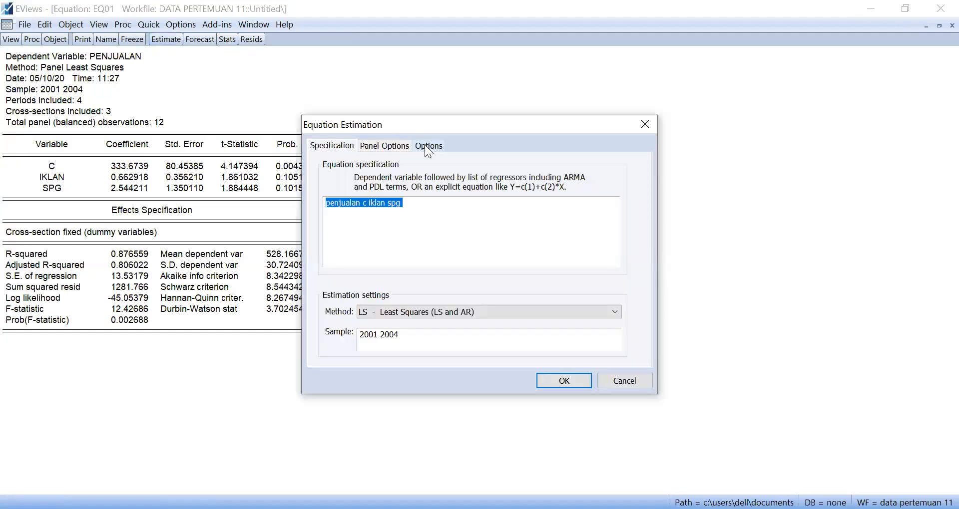
left_click(385, 145)
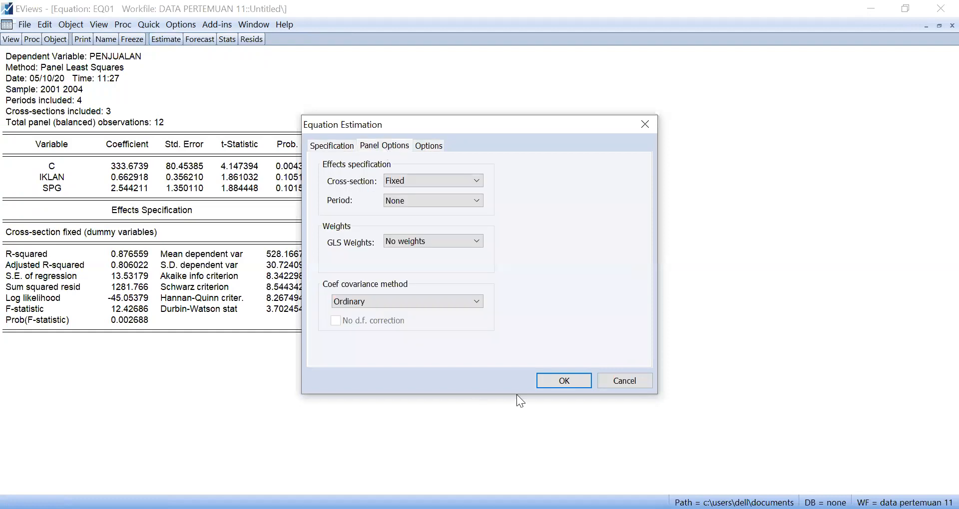
left_click(549, 386)
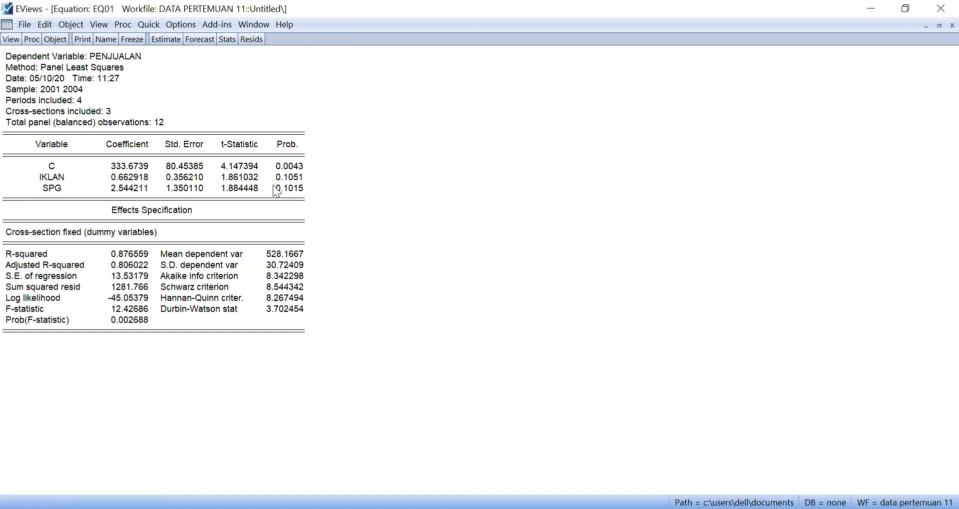
Step: Generate the group correlation matrix for the series penjualan, iklan and spg
left_click(137, 25)
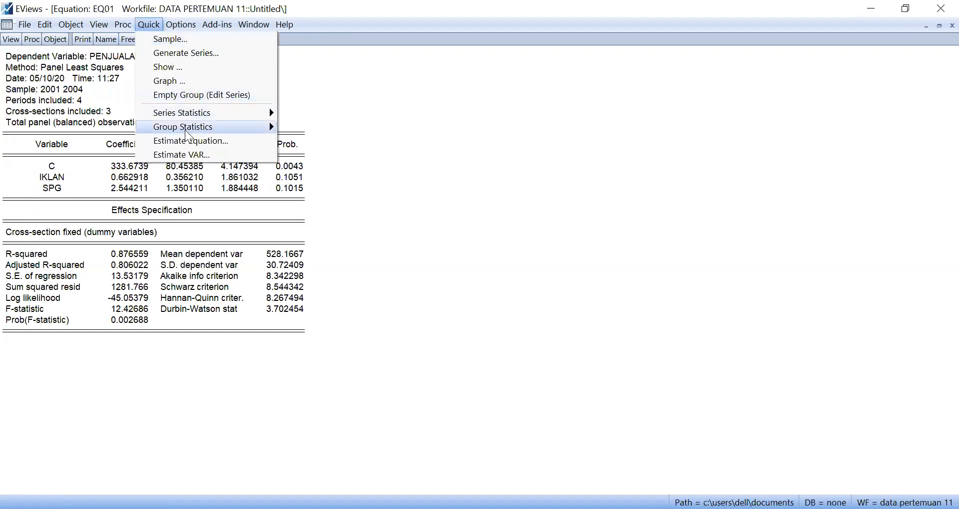
mouse_move(185, 131)
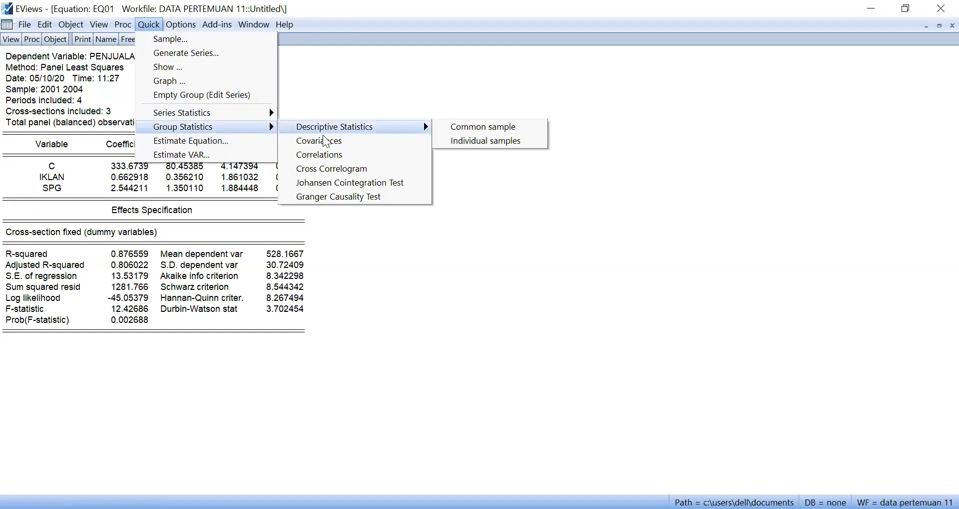
left_click(328, 155)
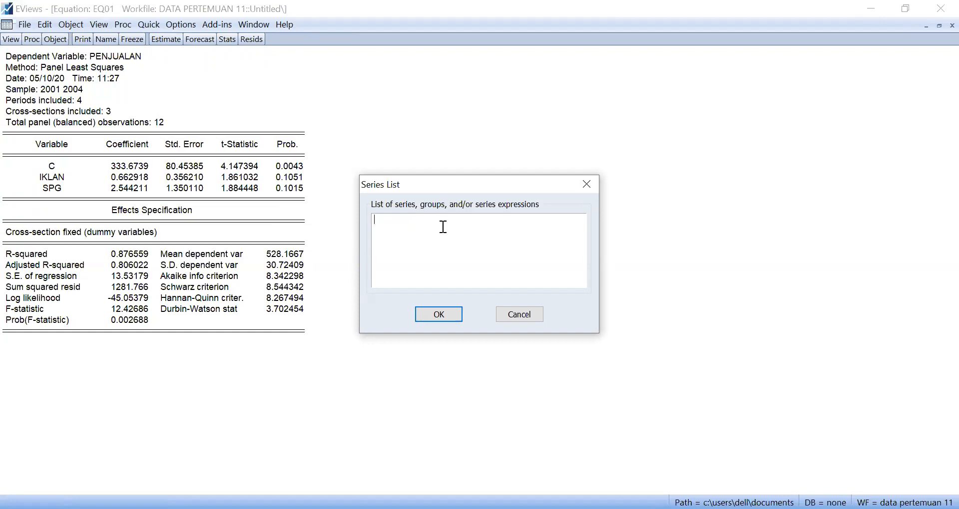
type("penjualan iklan")
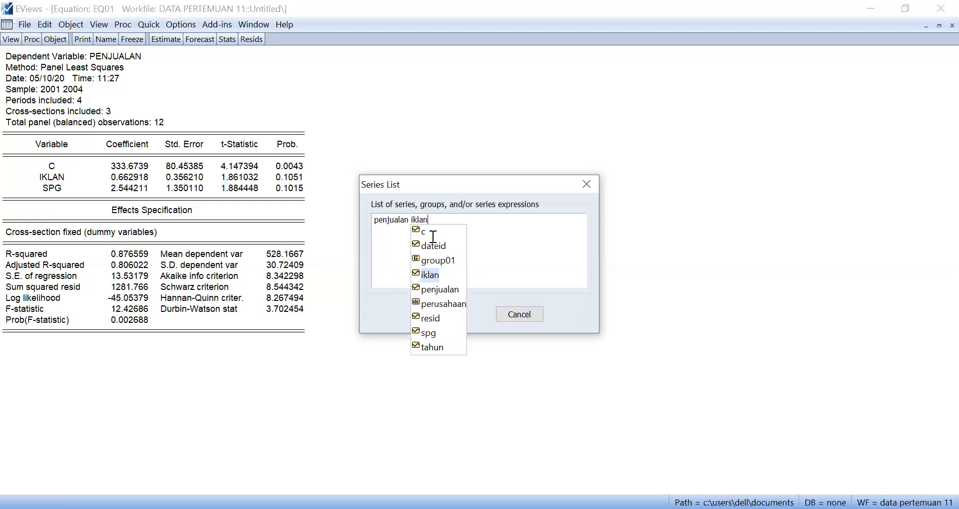
type("so")
key("BackSpace")
type("pg")
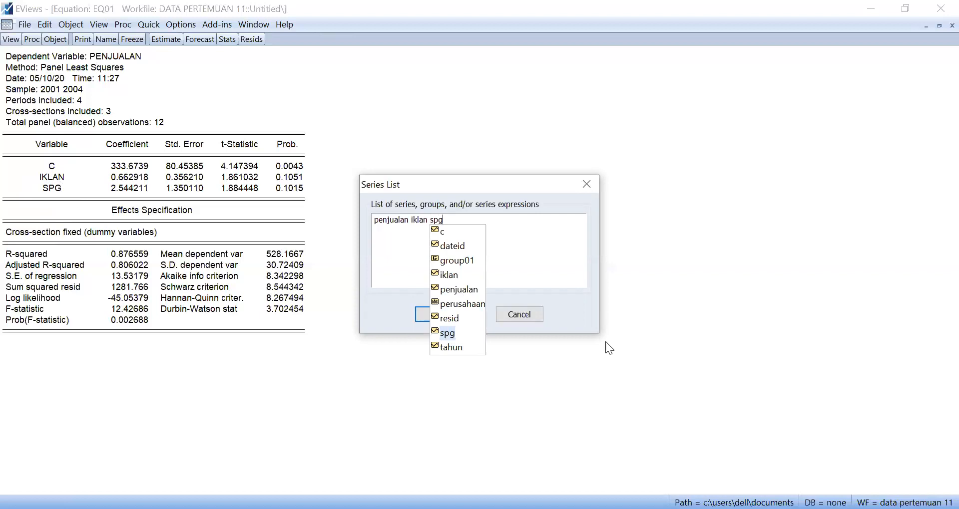
left_click(549, 260)
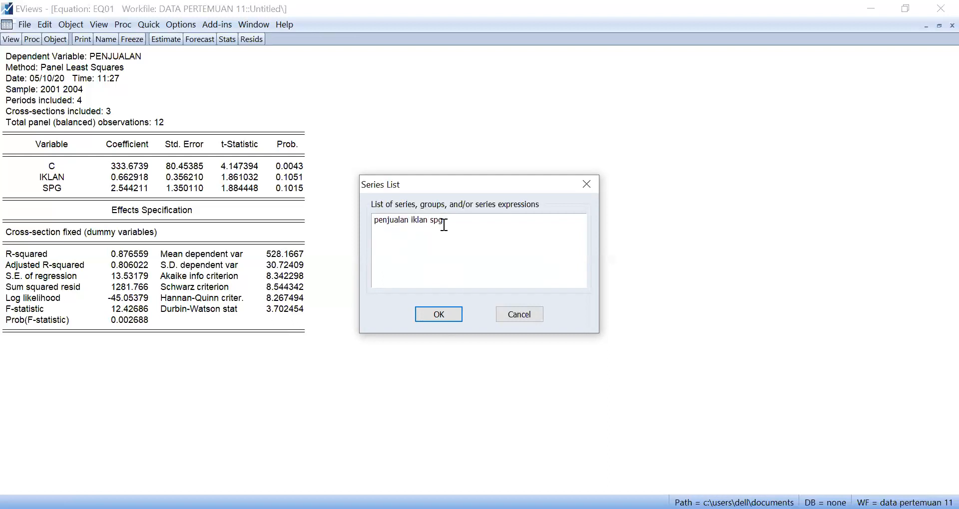
left_click(442, 319)
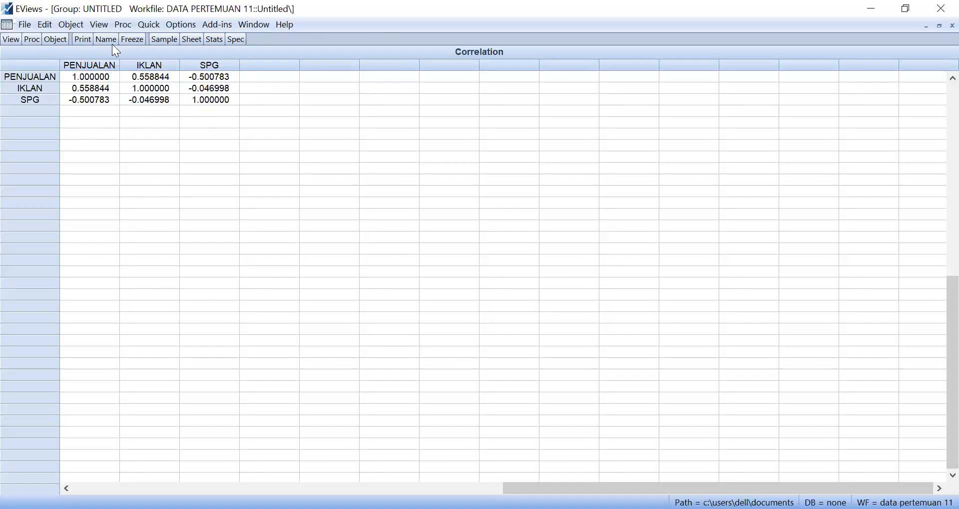
Step: Freeze the correlation matrix as a table and show the table's label attributes
left_click(139, 42)
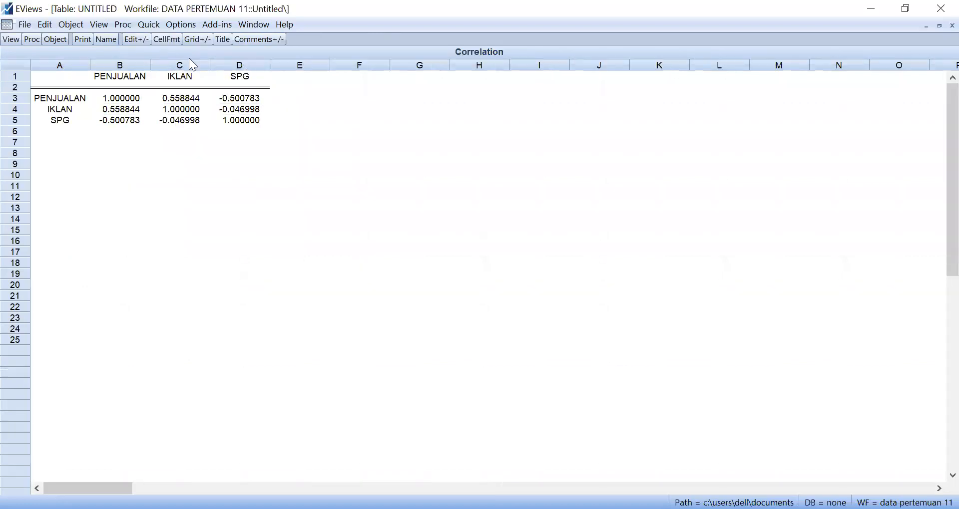
left_click(99, 24)
left_click(111, 40)
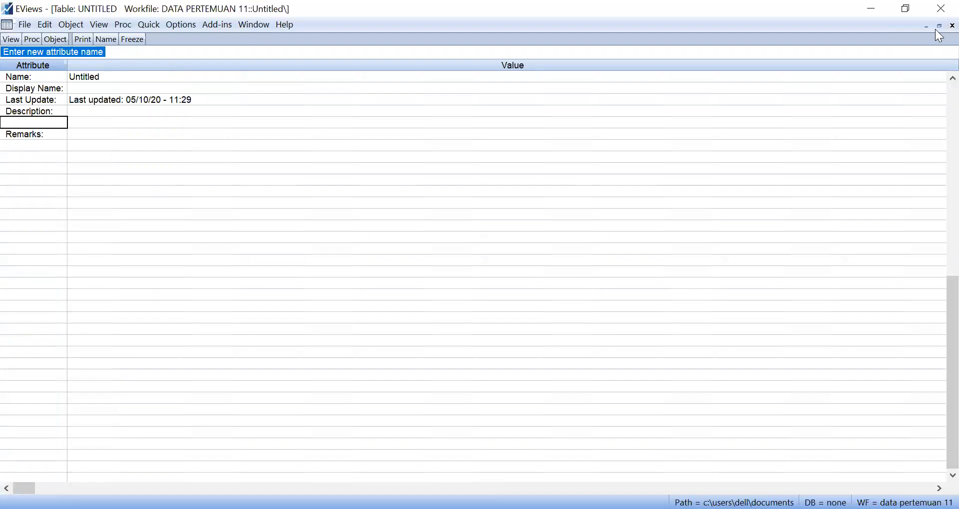
Step: Discard the untitled table shown with its label attributes and freeze the correlation matrix again as a new table
left_click(952, 26)
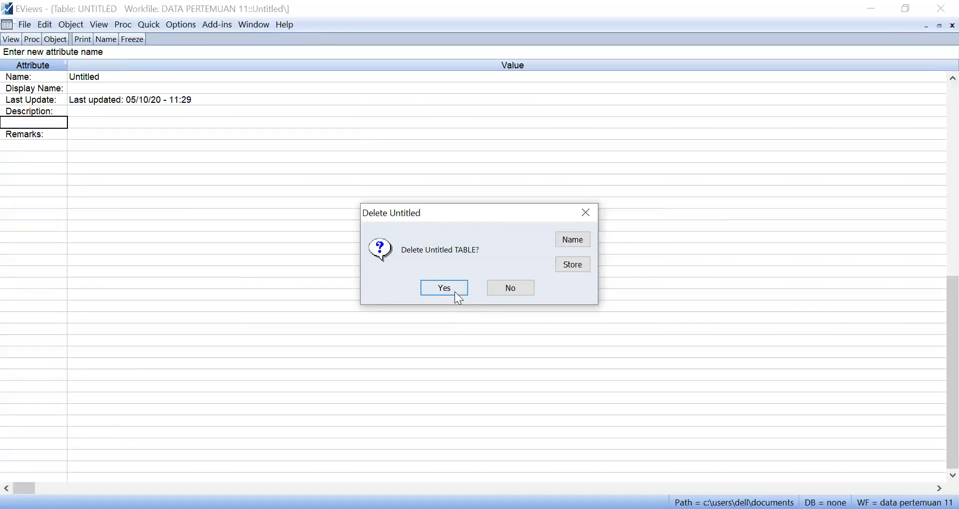
left_click(454, 291)
left_click(133, 40)
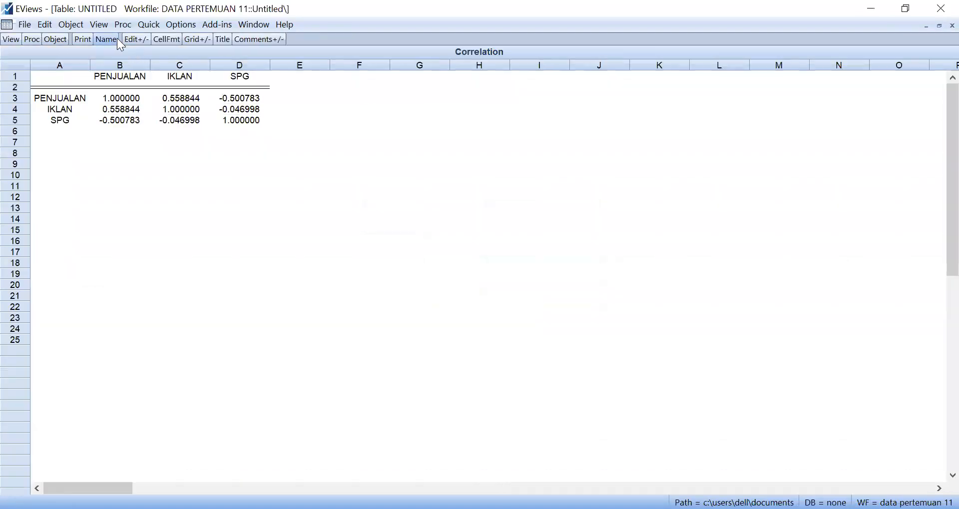
Step: Try to name the frozen correlation table UjiMultikolinieritas
left_click(107, 40)
type("UjiMulti")
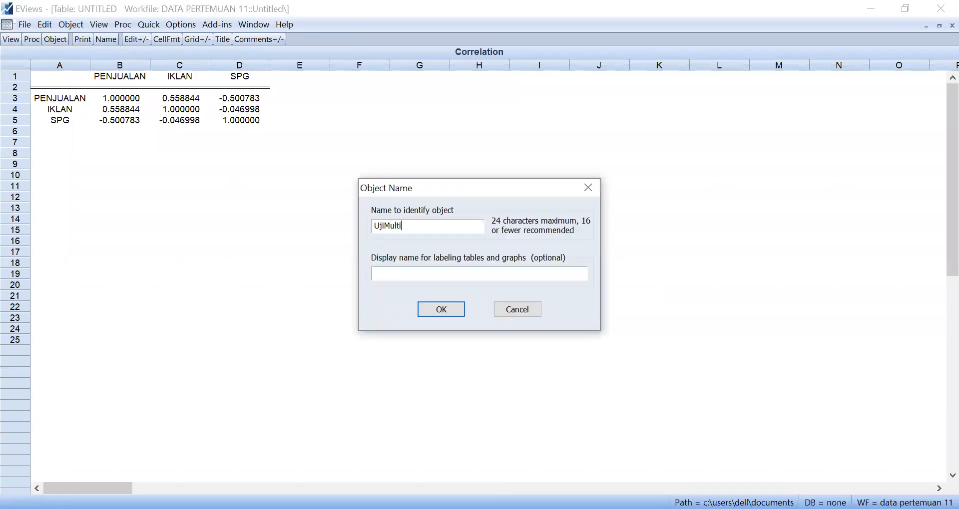
type("kolinieria")
key("BackSpace")
type("tas")
left_click(429, 311)
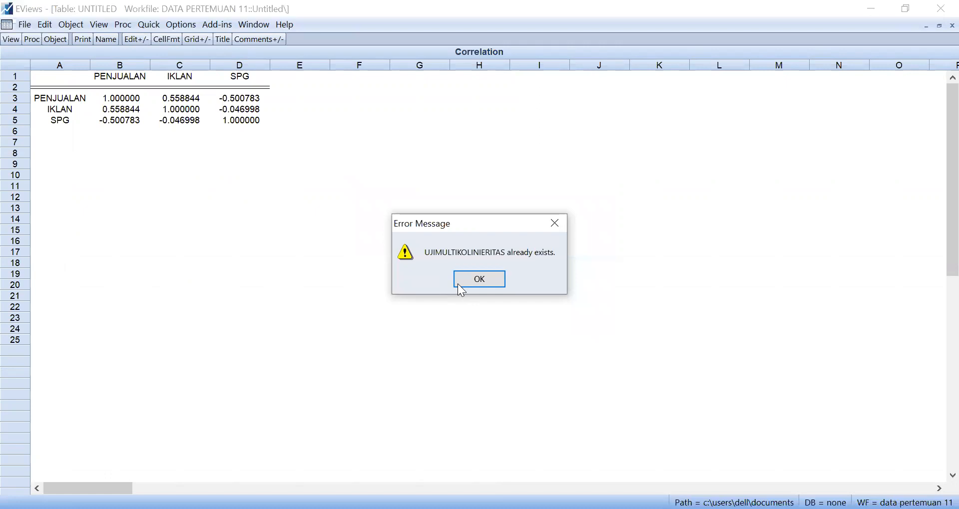
left_click(457, 284)
Step: Name the frozen correlation table Ujimultikolinieritas1
left_click(113, 43)
type("Ujimu")
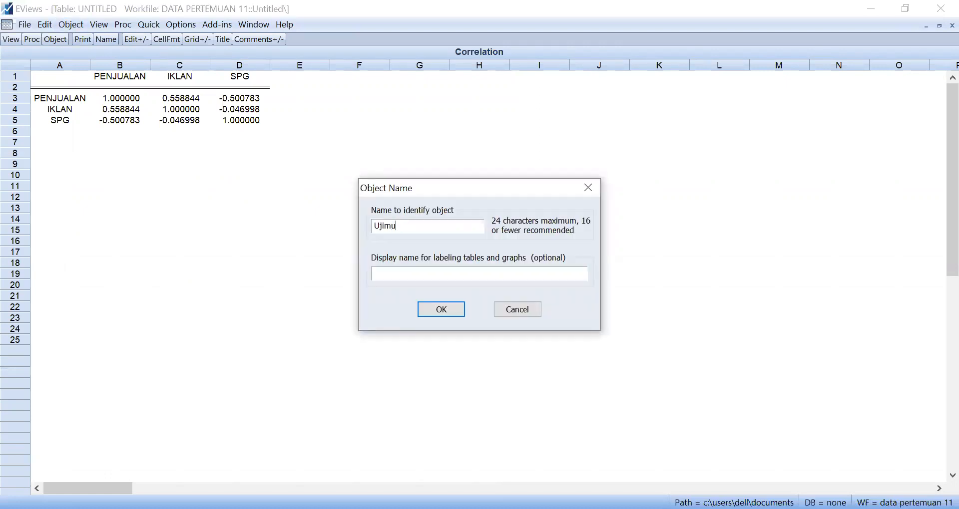
type("ltikolinieritas1")
left_click(430, 308)
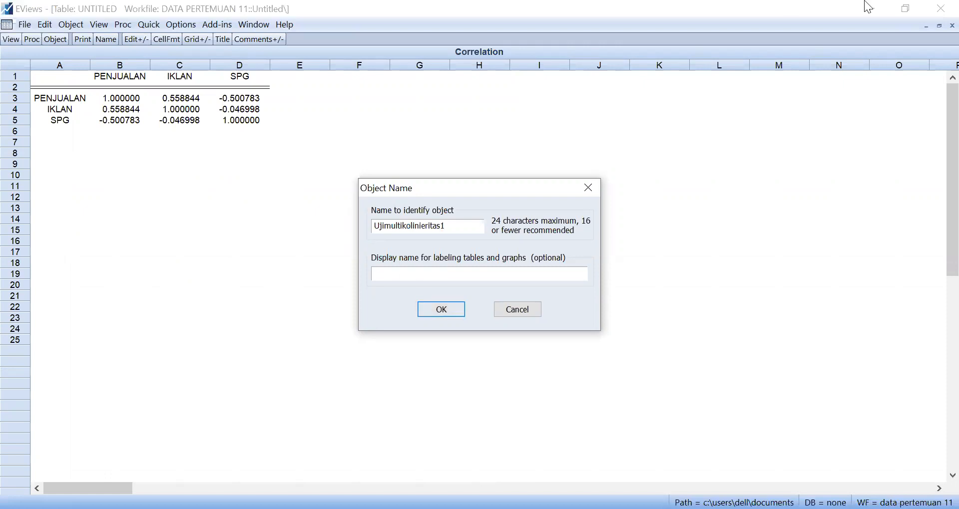
Step: Close the open result windows to return to the workfile, discarding the untitled group
left_click(952, 25)
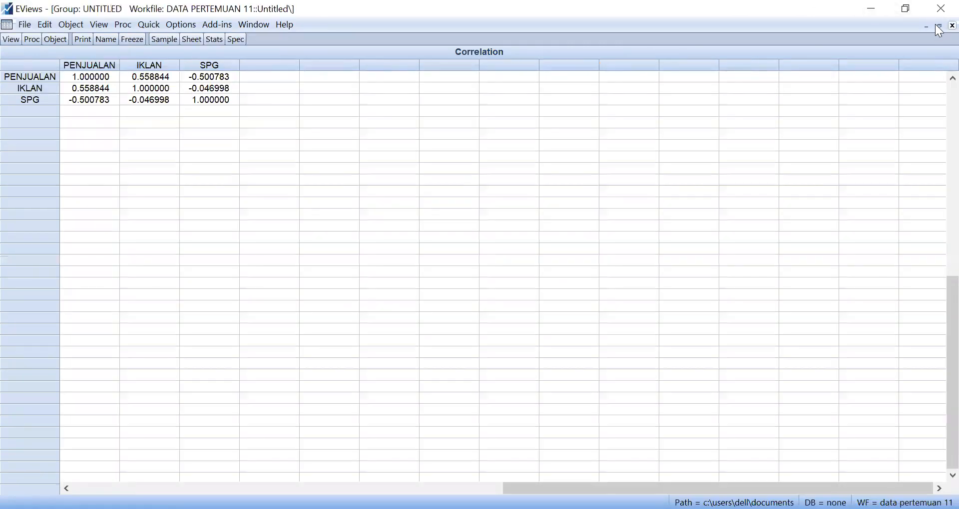
left_click(432, 291)
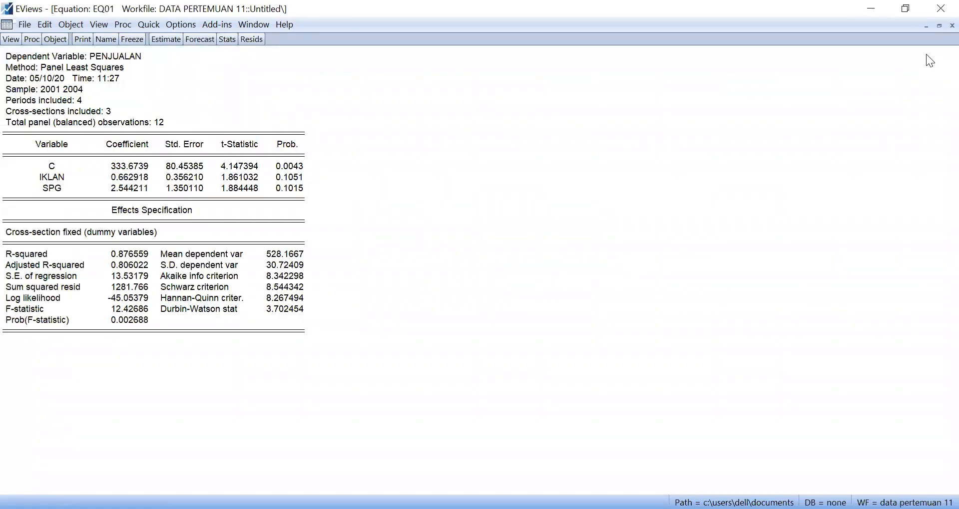
left_click(934, 26)
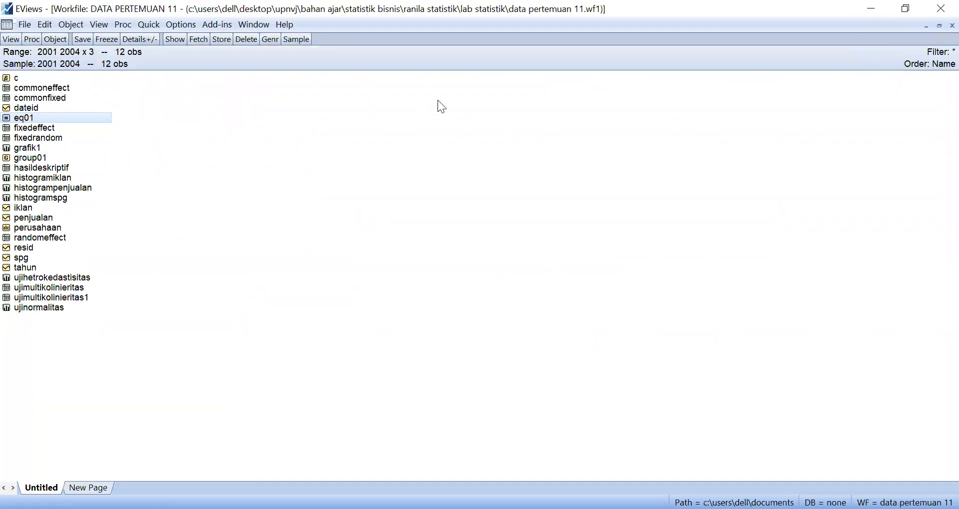
Step: Delete the old ujimultikolinieritas table from the workfile
left_click(42, 289)
right_click(42, 290)
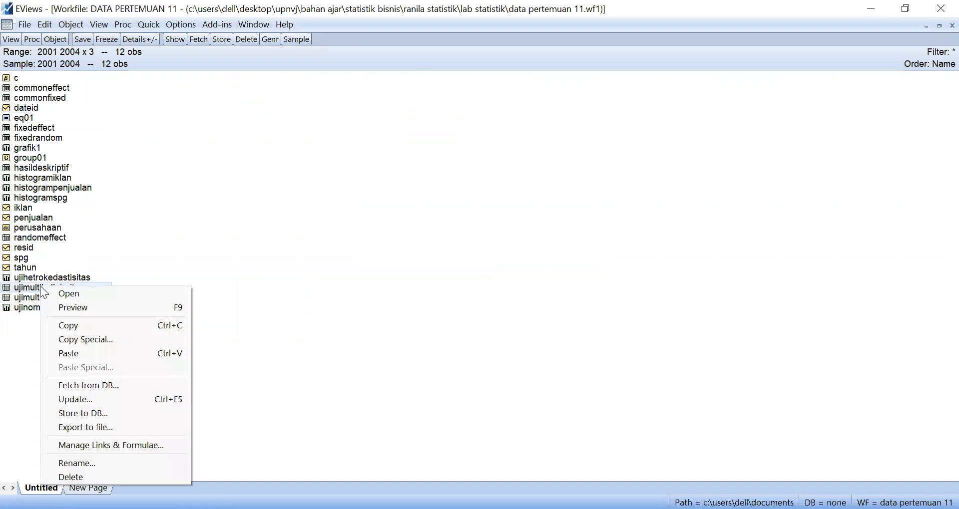
left_click(65, 478)
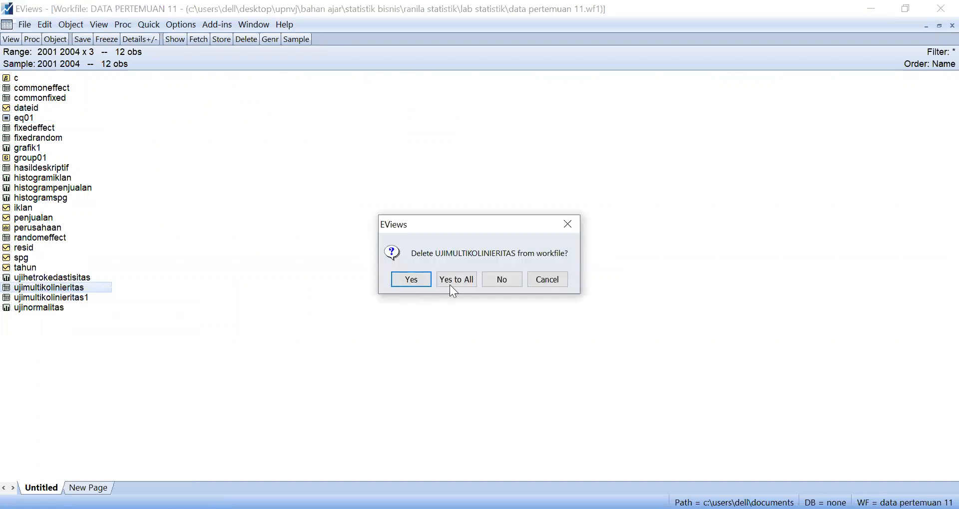
left_click(455, 281)
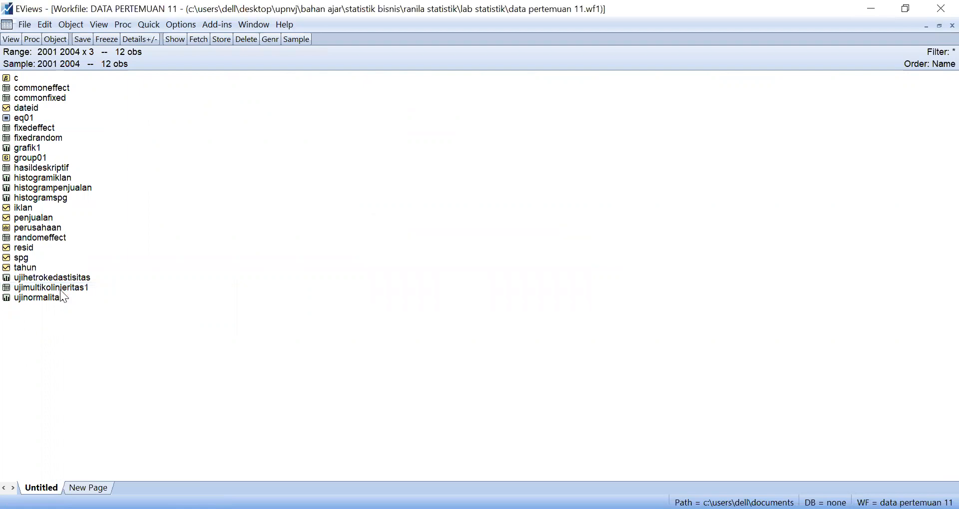
Step: Rename the ujimultikolinieritas1 table to ujimultikolinieritas
right_click(61, 290)
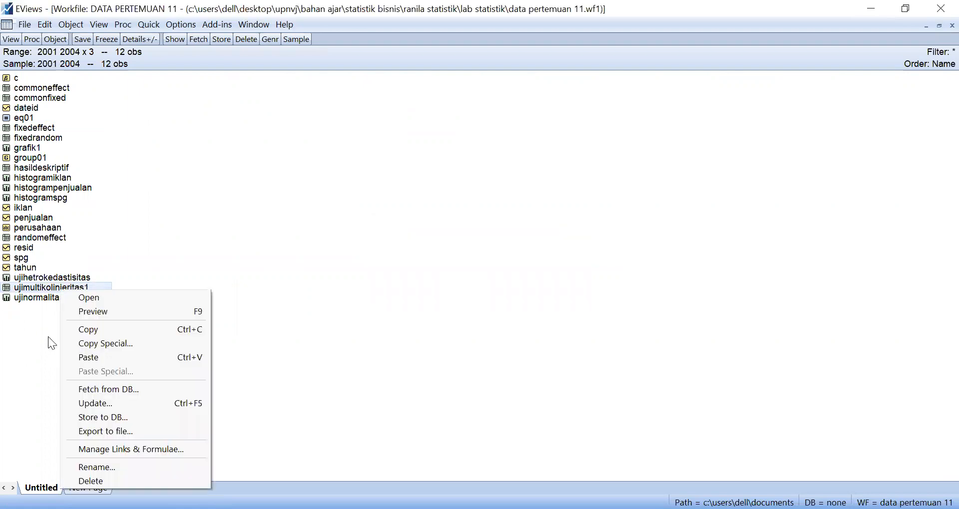
left_click(94, 469)
left_click(452, 227)
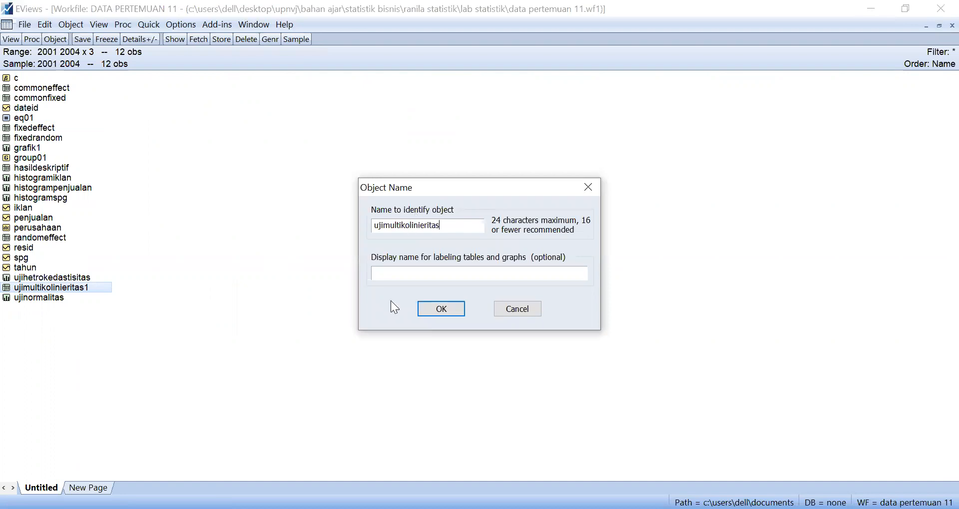
left_click(430, 315)
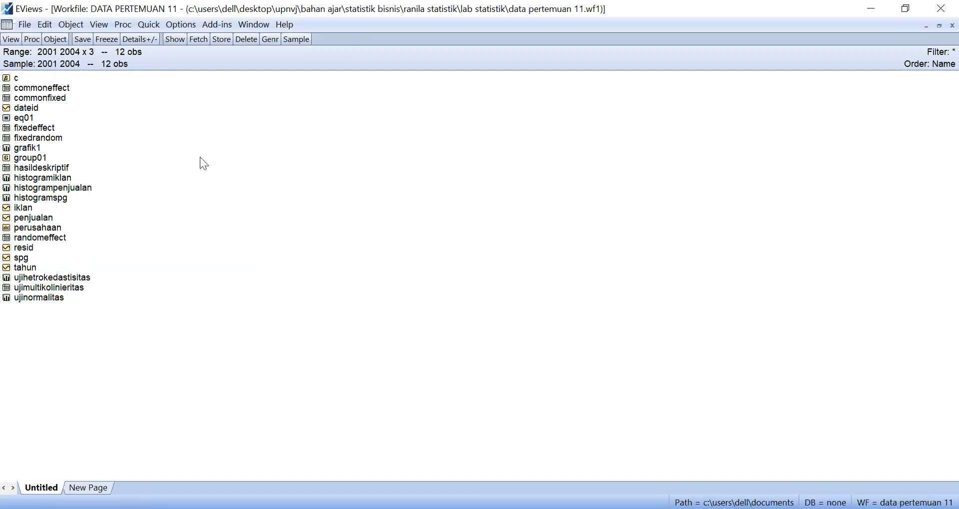
Step: Reopen eq01 and re-estimate it with the cross-section effects kept Fixed and the period effects None
double_click(38, 118)
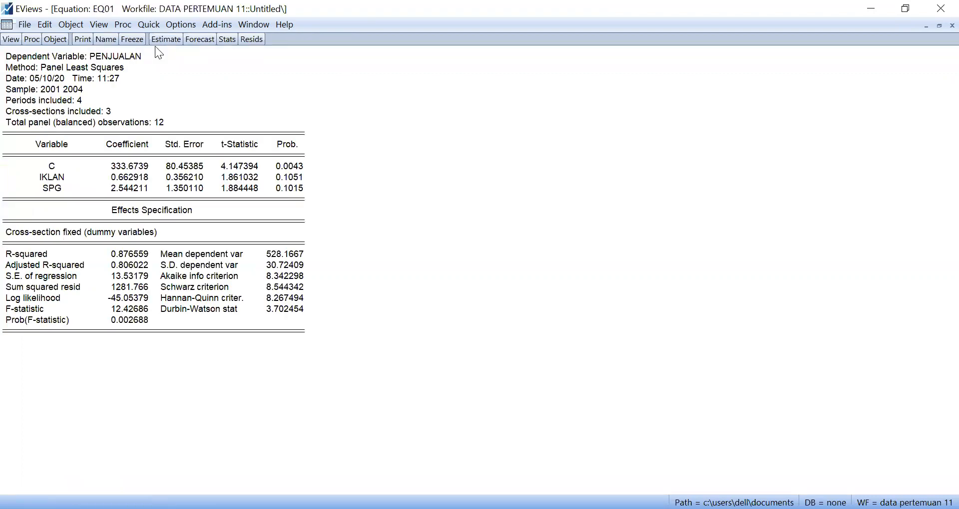
left_click(159, 40)
left_click(384, 145)
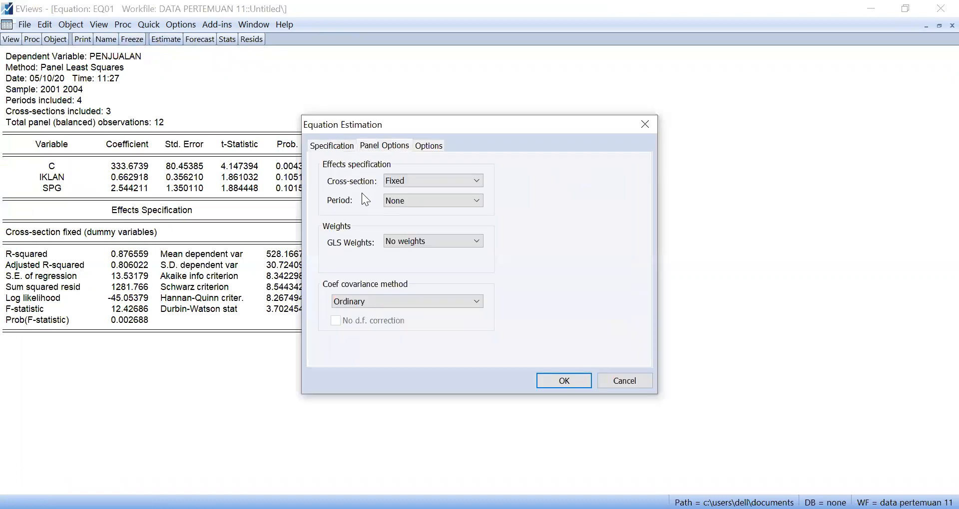
left_click(568, 380)
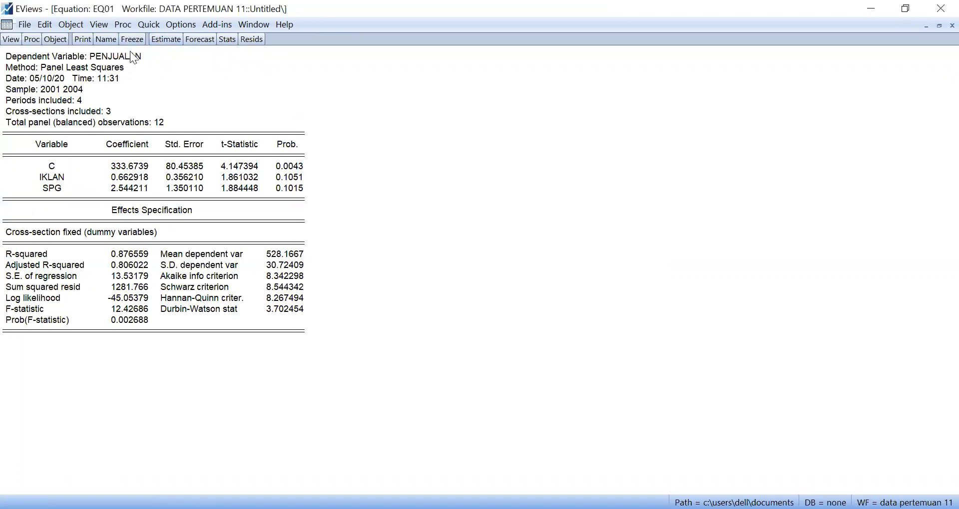
Step: Display the Actual, Fitted, Residual Graph of eq01 and freeze it as a graph object
left_click(98, 30)
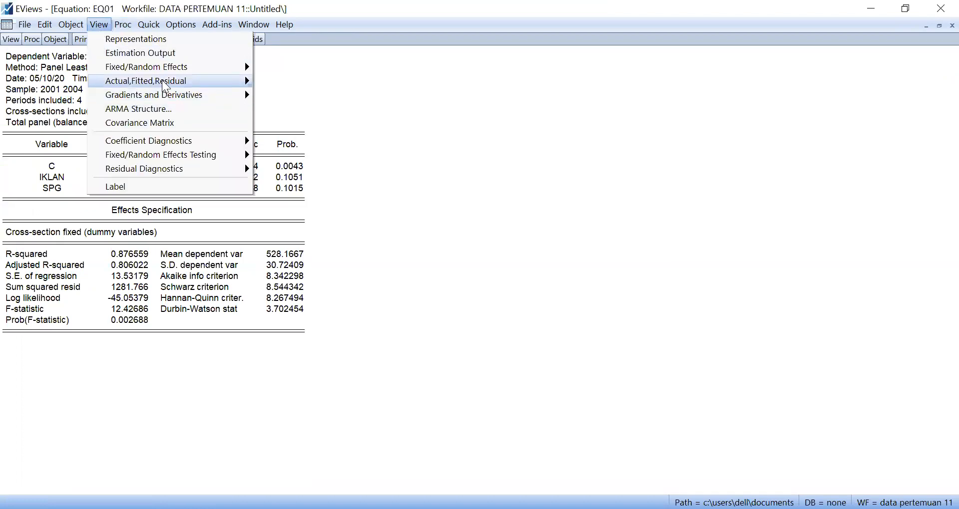
mouse_move(163, 82)
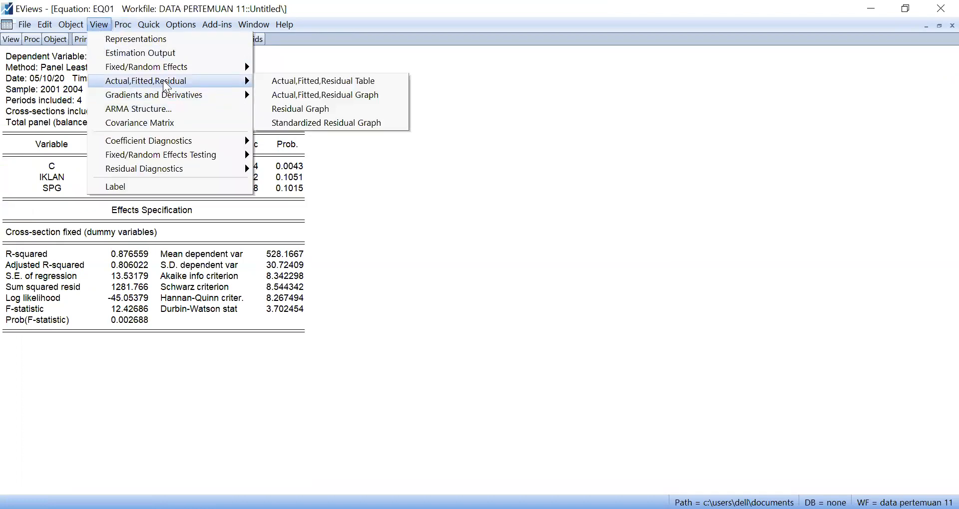
left_click(279, 96)
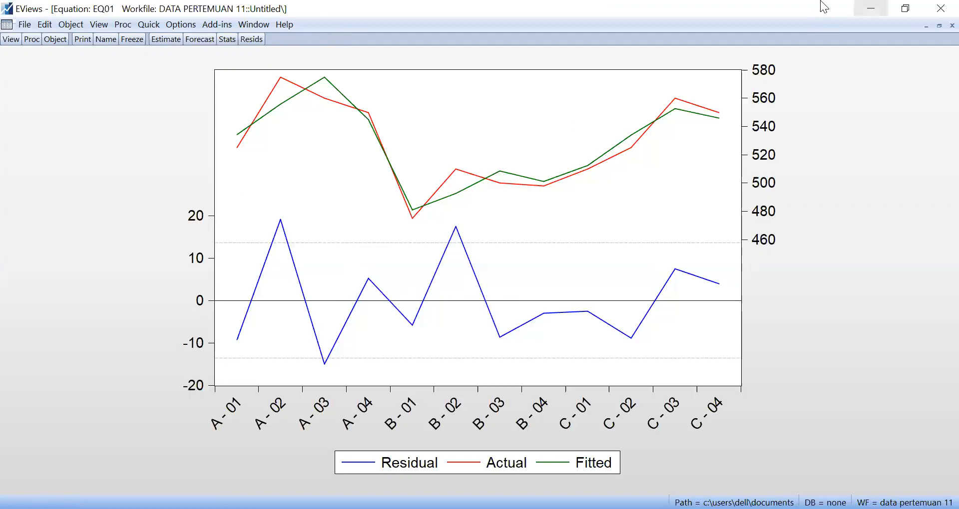
left_click(124, 39)
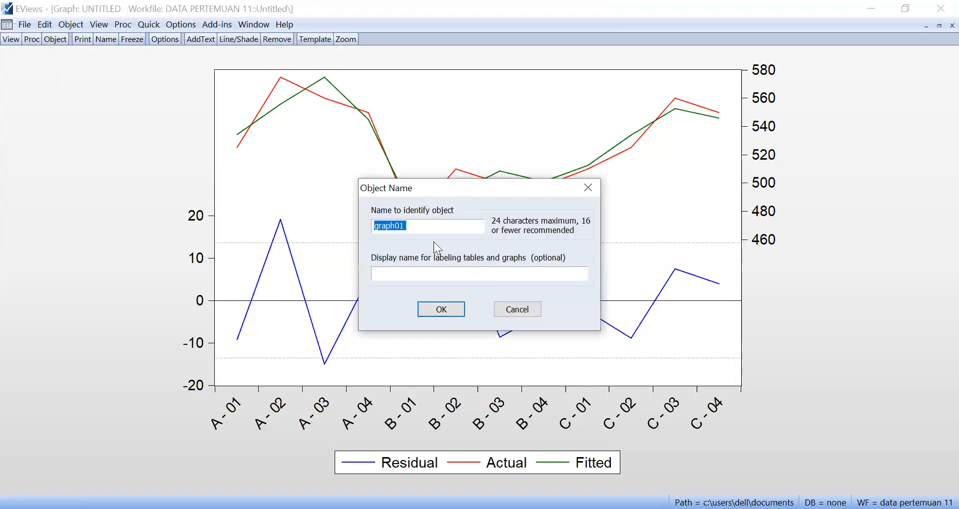
type("ujiheterokedasti")
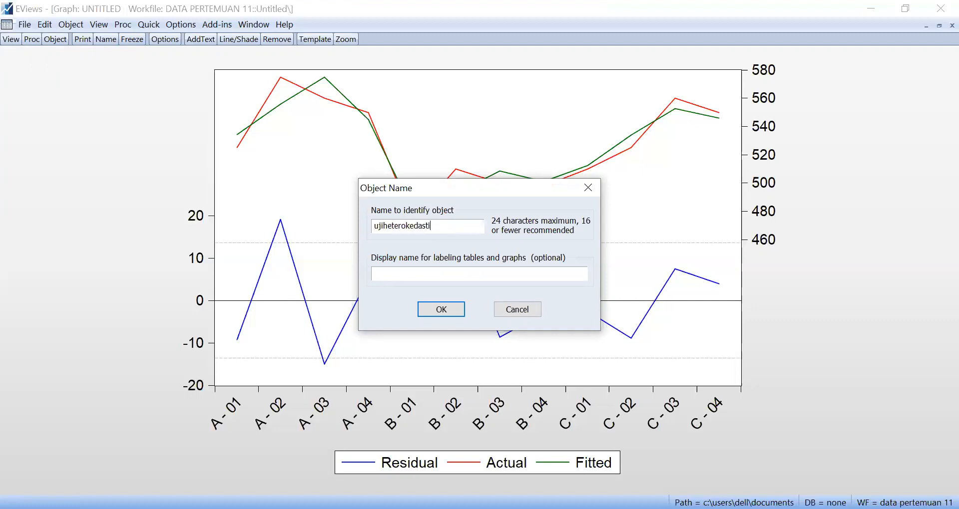
type("sitas")
left_click(518, 312)
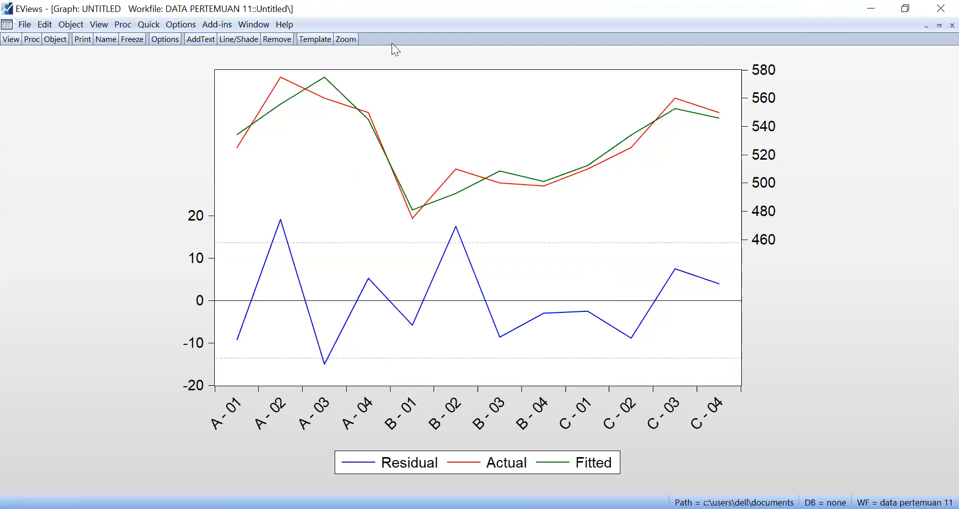
Step: Name the frozen residual graph ujiheterokedastisitas1 and return to the workfile, discarding the leftover untitled graph
left_click(105, 40)
type("UjiHeter")
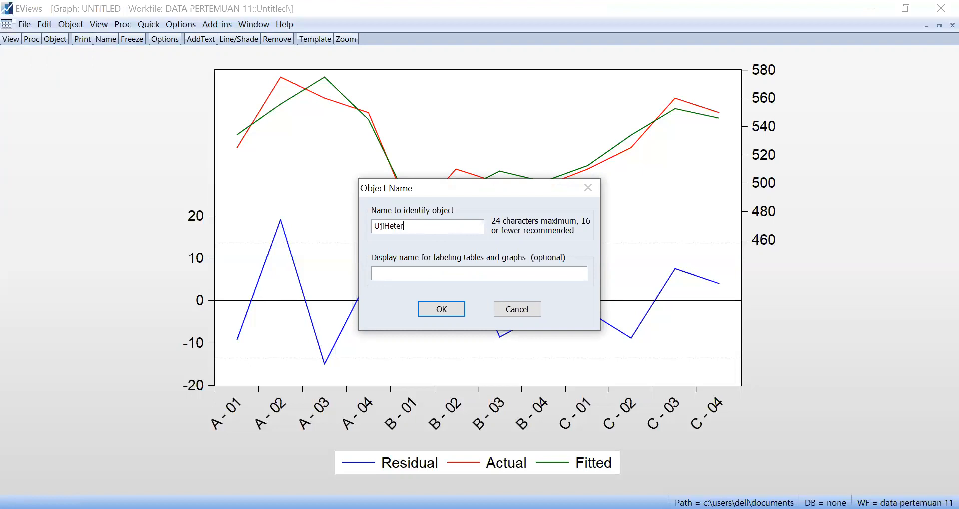
type("okedastuisitas1")
left_click(446, 317)
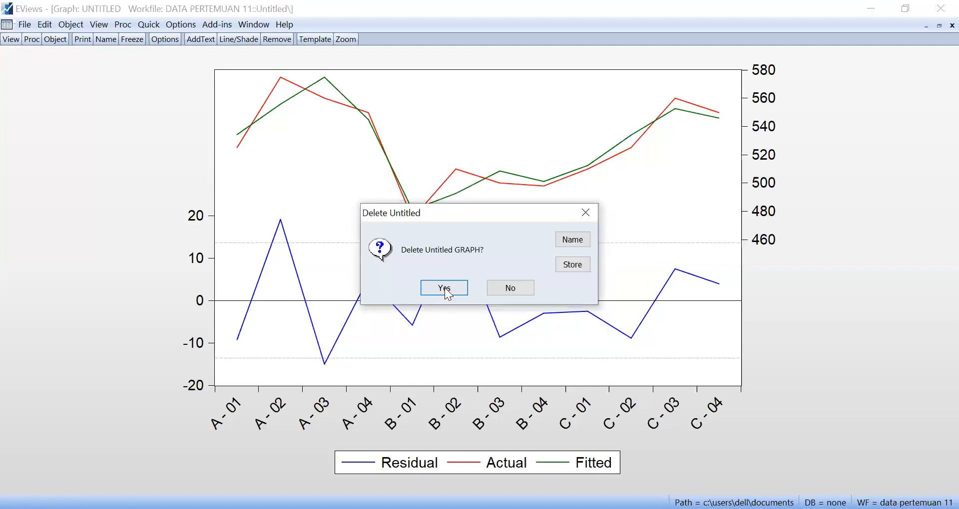
key("Return")
left_click(951, 25)
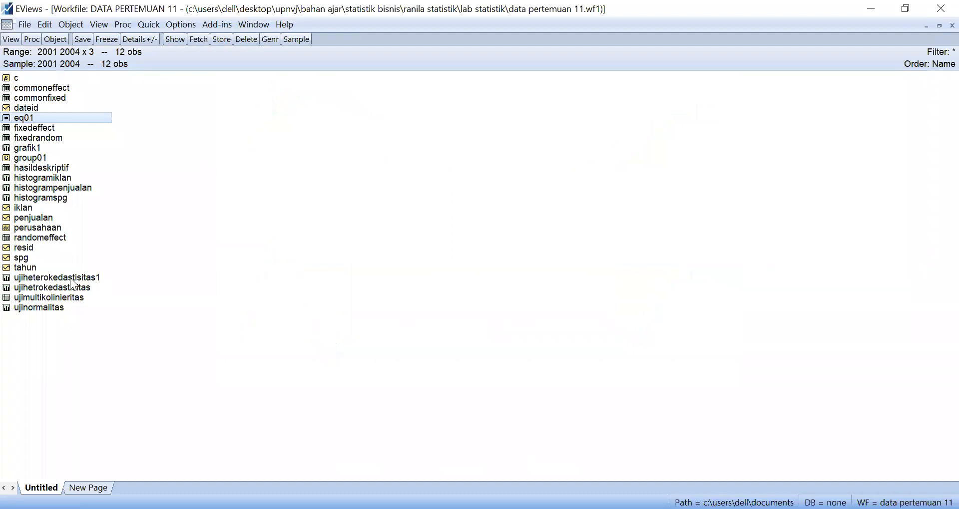
Step: Delete the old ujihetrokedastisitas graph from the workfile
left_click(38, 291)
right_click(39, 292)
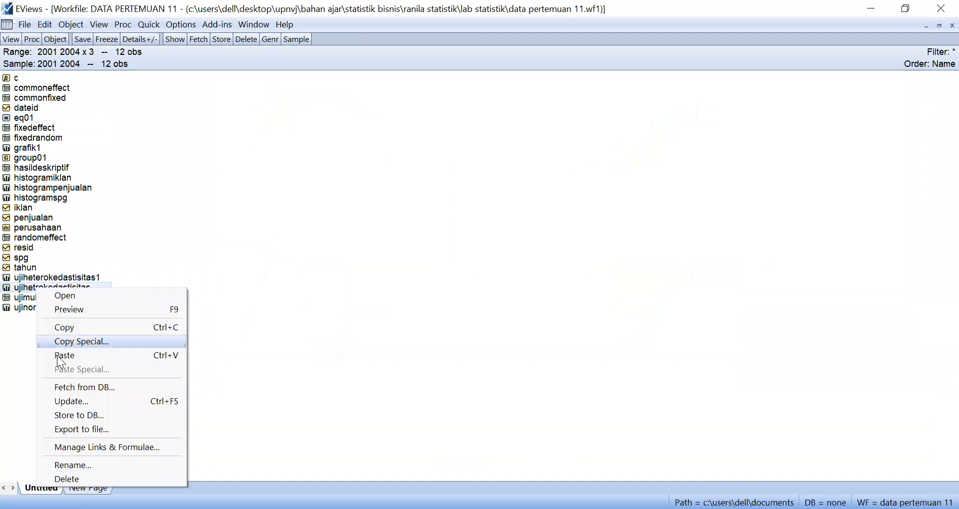
left_click(72, 479)
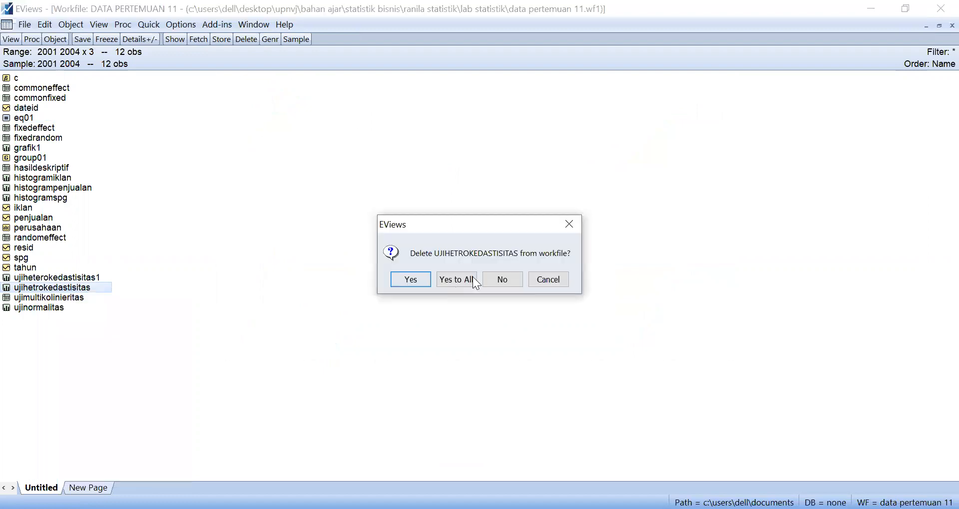
left_click(472, 278)
Step: Rename the ujiheterokedastisitas1 graph to ujiheterokedastisitas
right_click(49, 280)
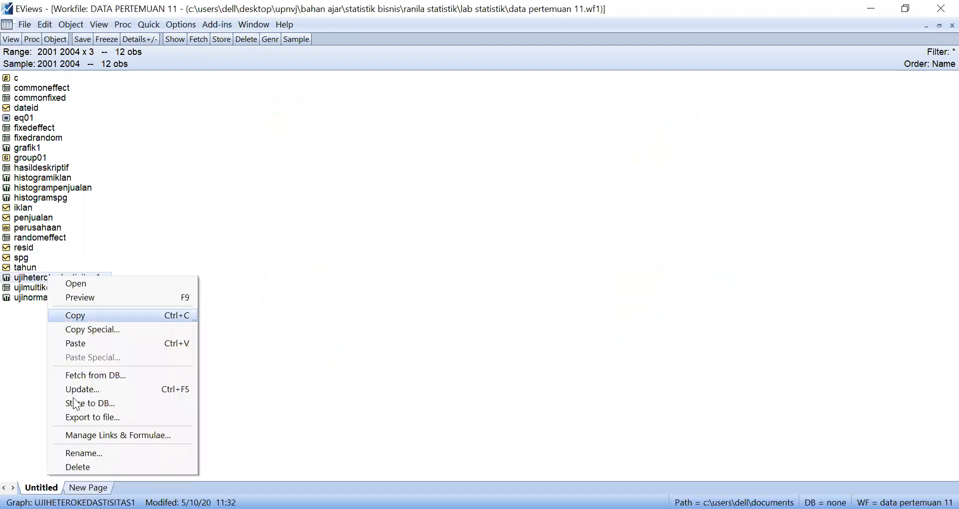
left_click(70, 453)
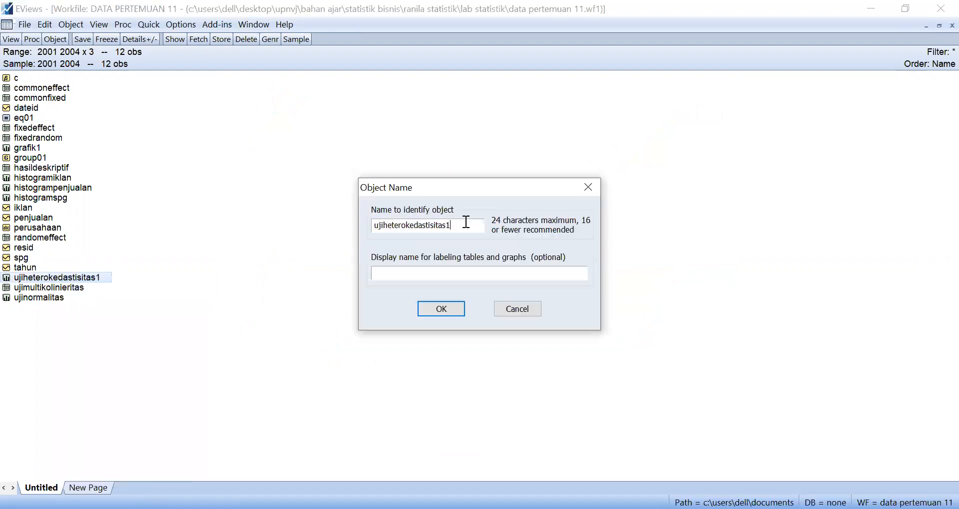
left_click(424, 313)
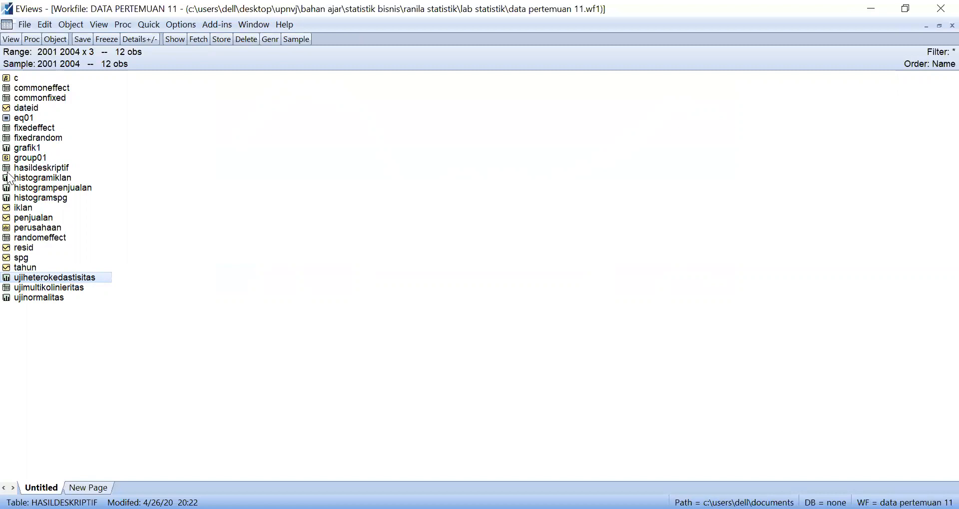
Step: Reopen eq01 and estimate it again with Fixed cross-section effects for the autocorrelation test
left_click(32, 119)
double_click(32, 120)
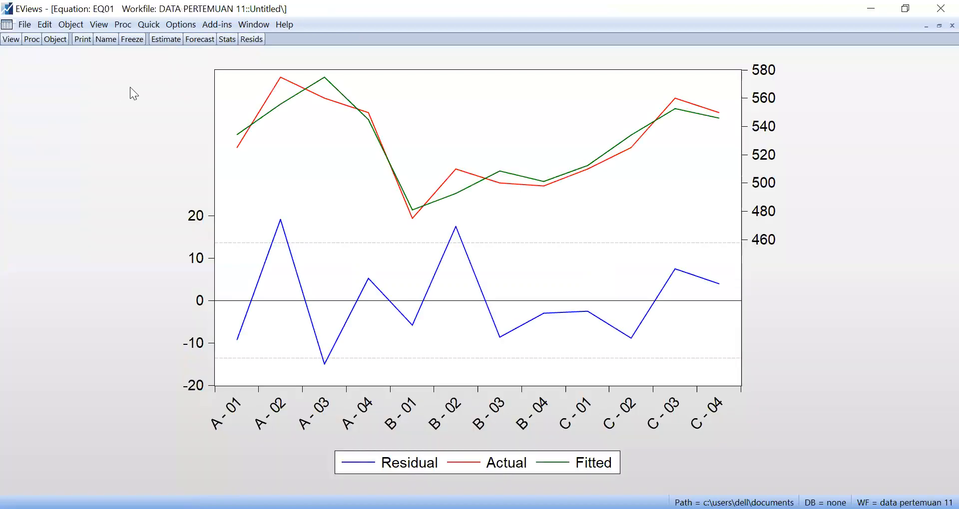
left_click(175, 40)
left_click(385, 146)
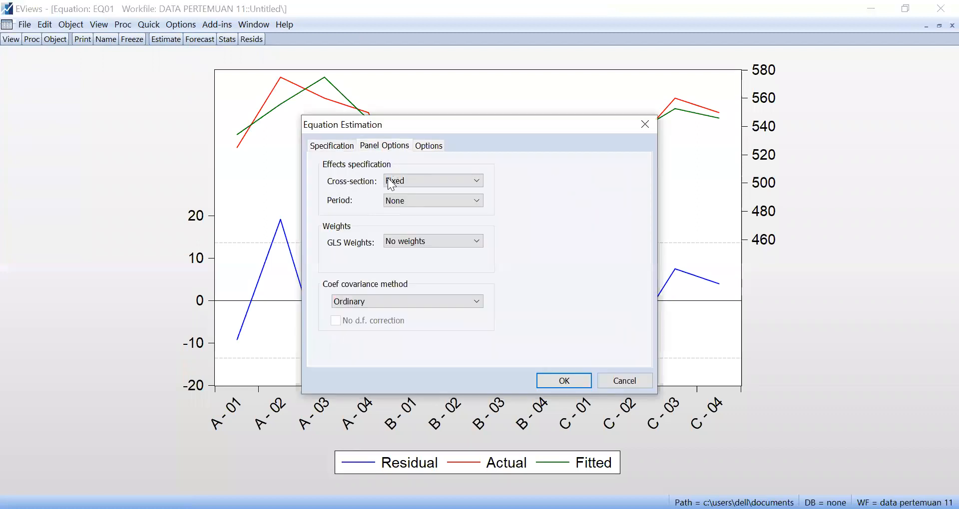
left_click(566, 384)
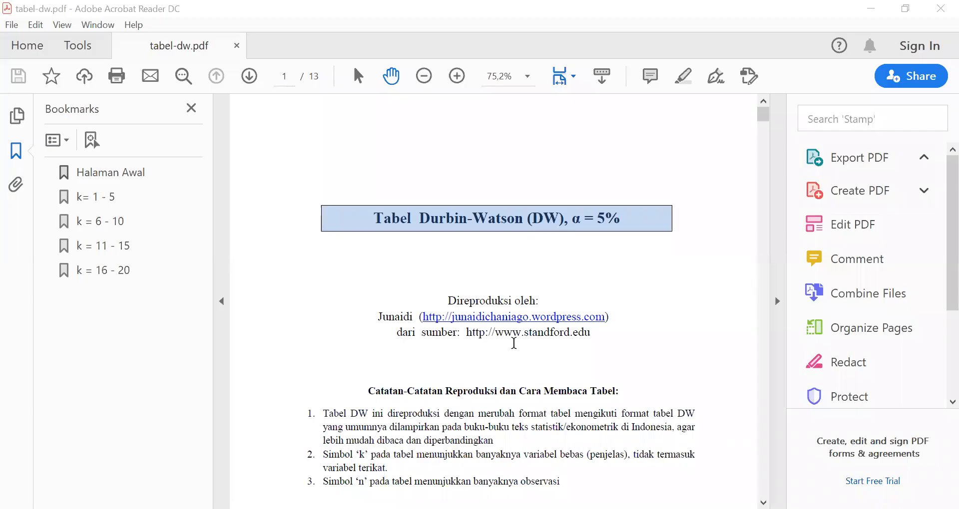
Step: In tabel-dw.pdf in Adobe Acrobat Reader, look up the 5% Durbin-Watson table for k=1 to k=5
scroll(514, 344, "down", 2)
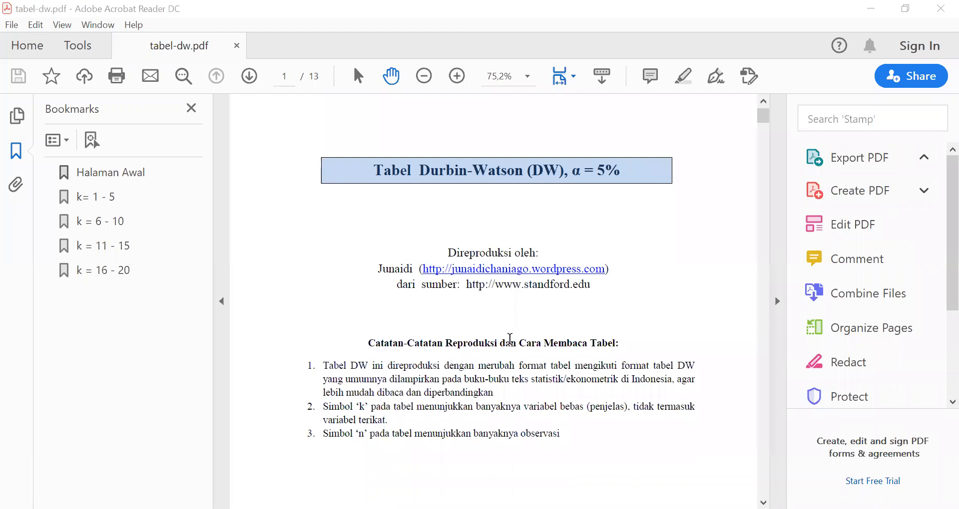
scroll(510, 340, "down", 1)
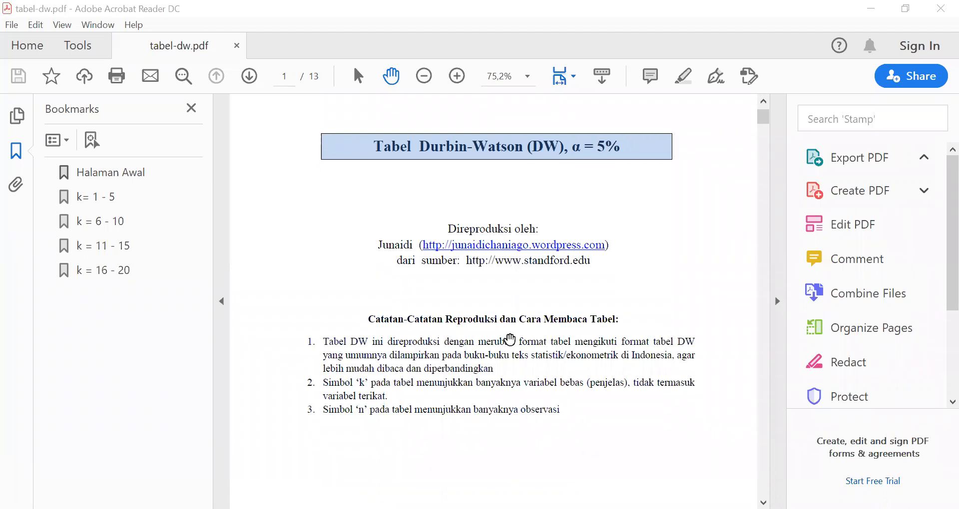
scroll(509, 340, "down", 20)
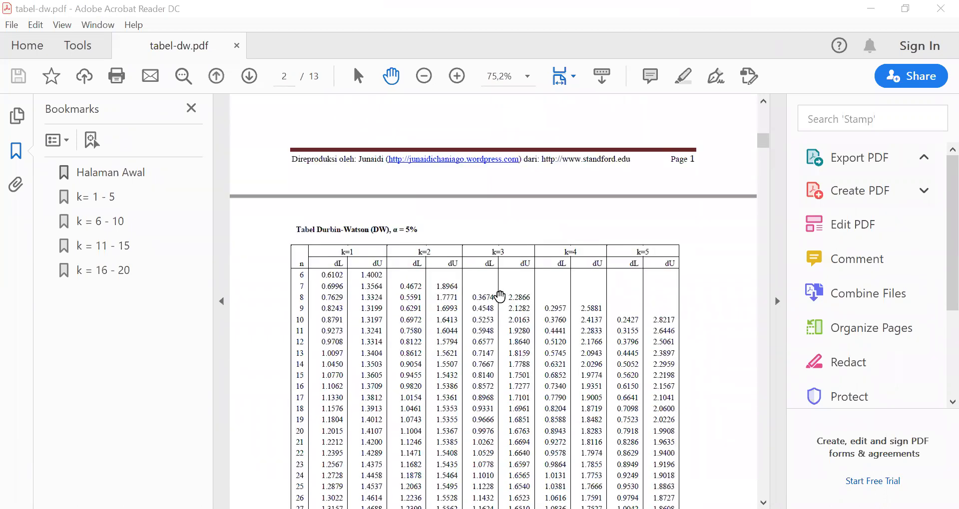